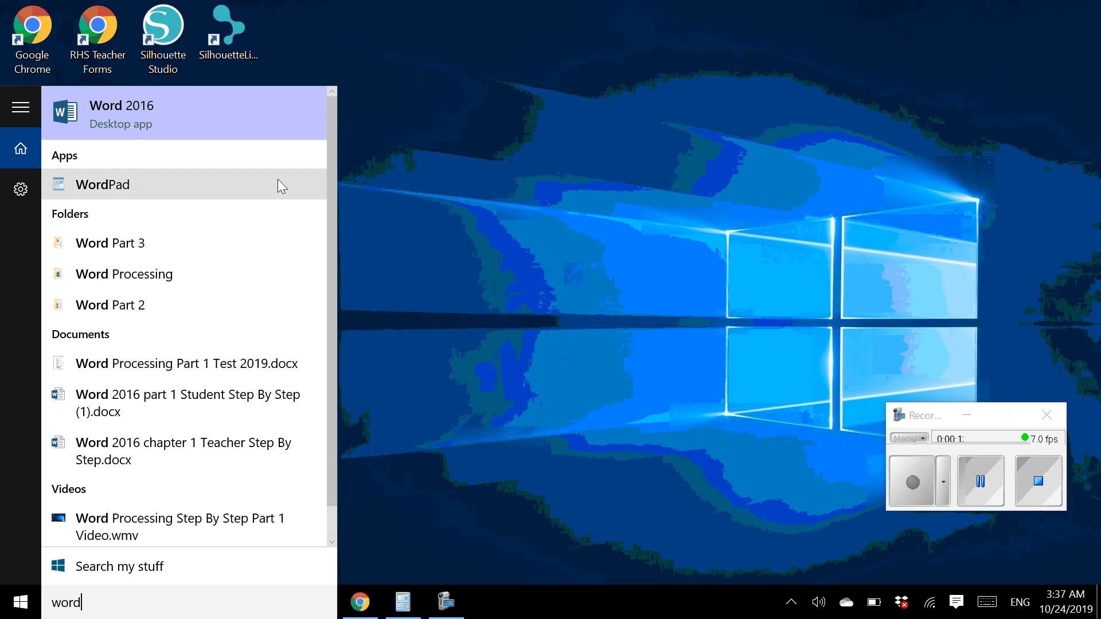
# Launch Word 2016 from the Start menu search results
pyautogui.click(247, 113)
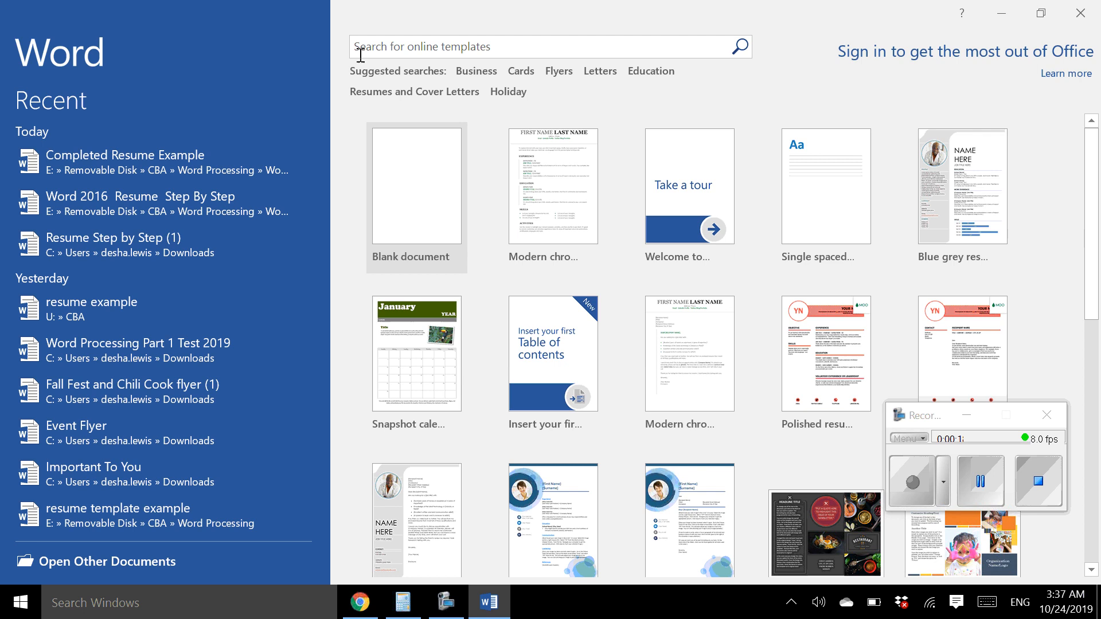
# Search online templates for 'resume' and create a document from the Modern chronological resume template
pyautogui.click(424, 46)
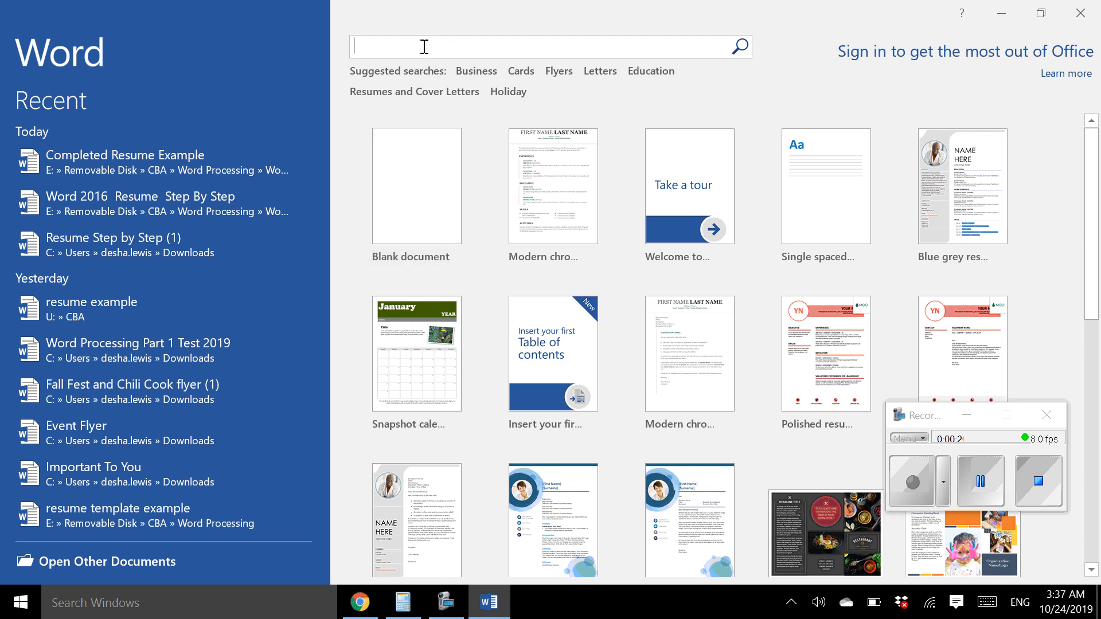
pyautogui.write('resume')
pyautogui.click(747, 48)
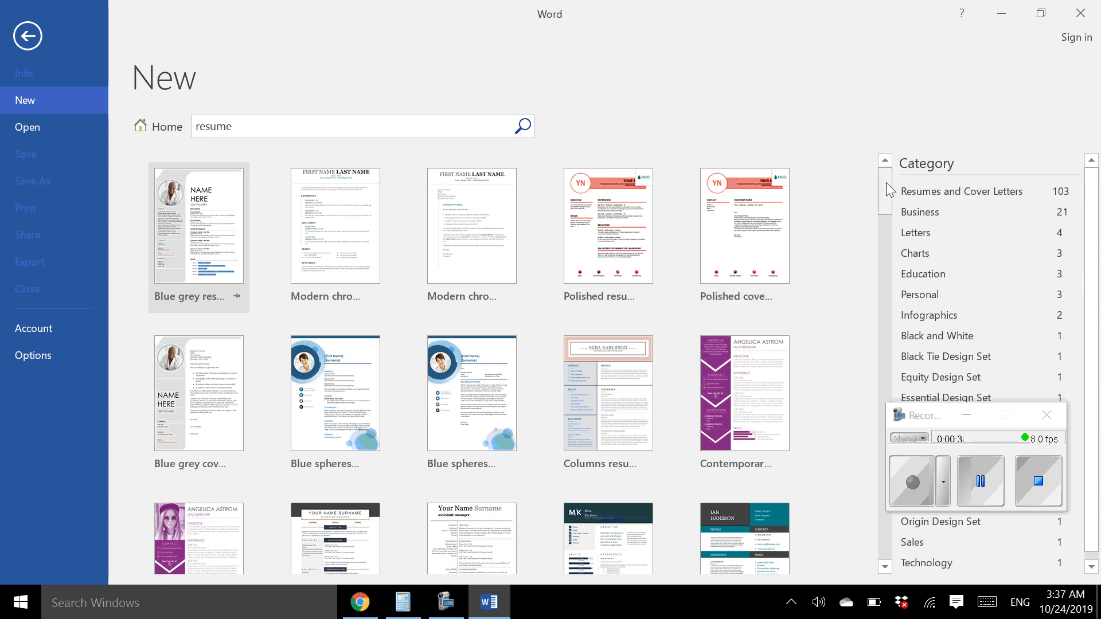
pyautogui.moveTo(886, 183)
pyautogui.mouseDown()
pyautogui.moveTo(886, 198)
pyautogui.moveTo(886, 174)
pyautogui.mouseUp()
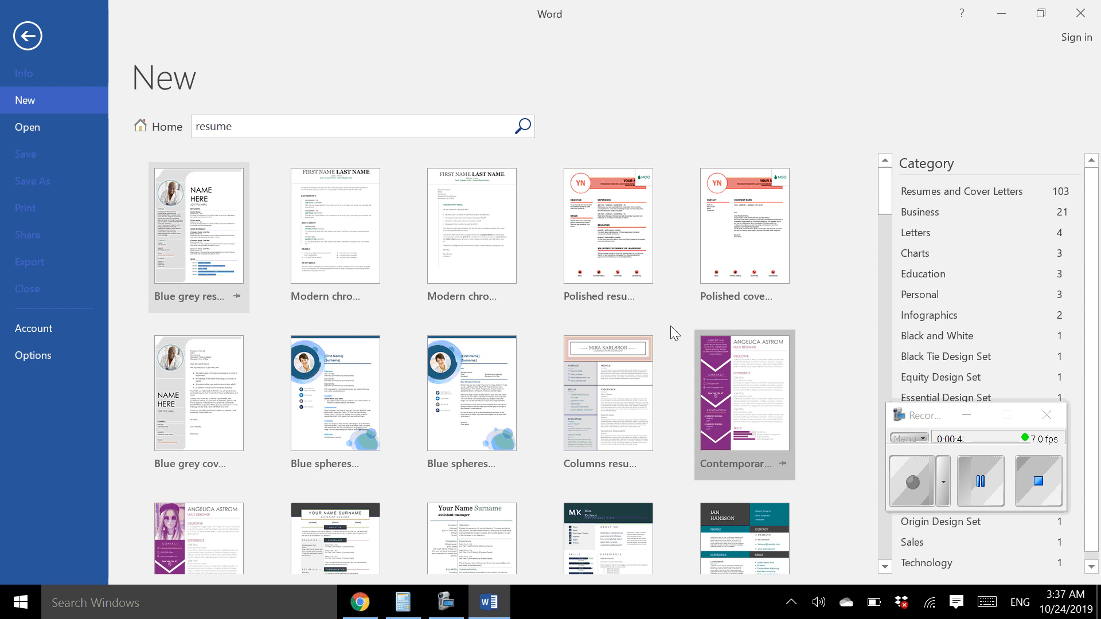
pyautogui.click(347, 238)
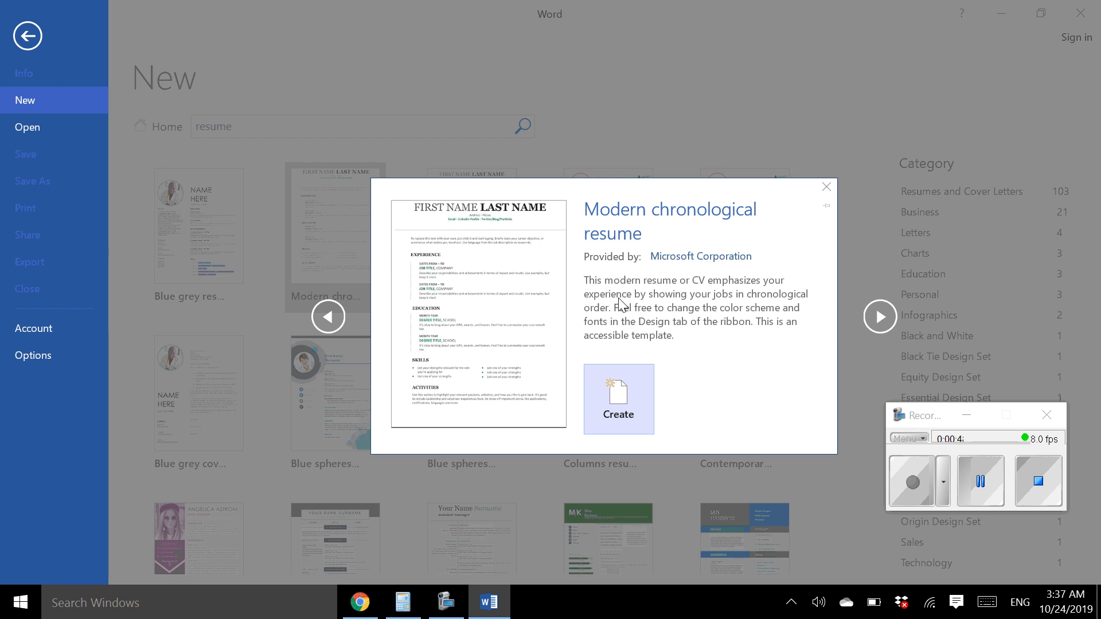
pyautogui.click(627, 430)
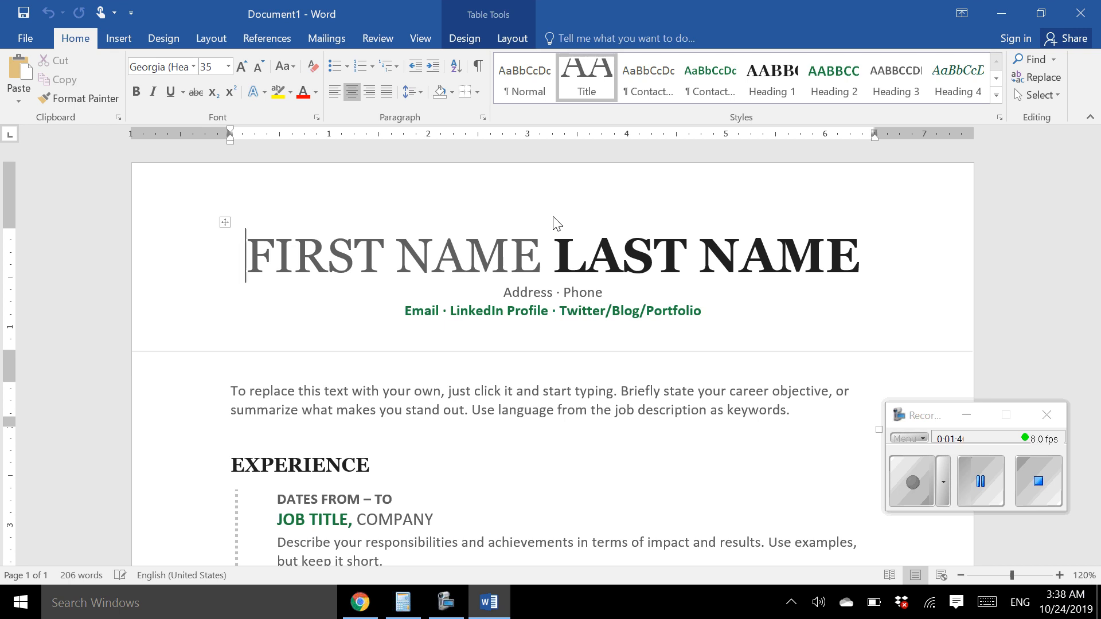
# Replace the FIRST NAME and LAST NAME placeholders with the applicant's name in capitals
pyautogui.click(364, 252)
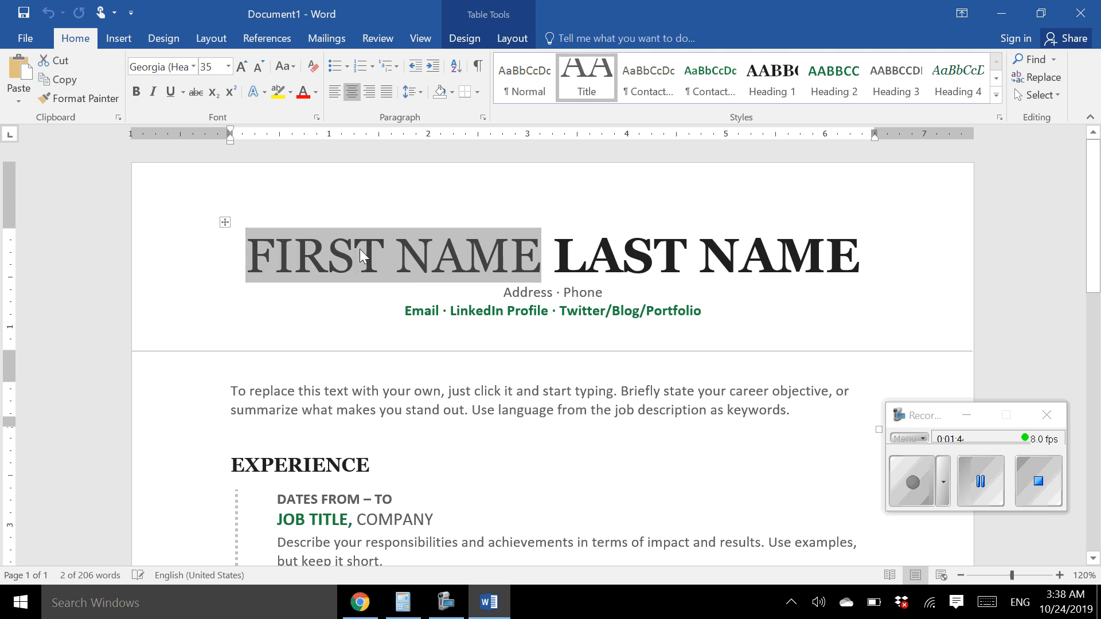
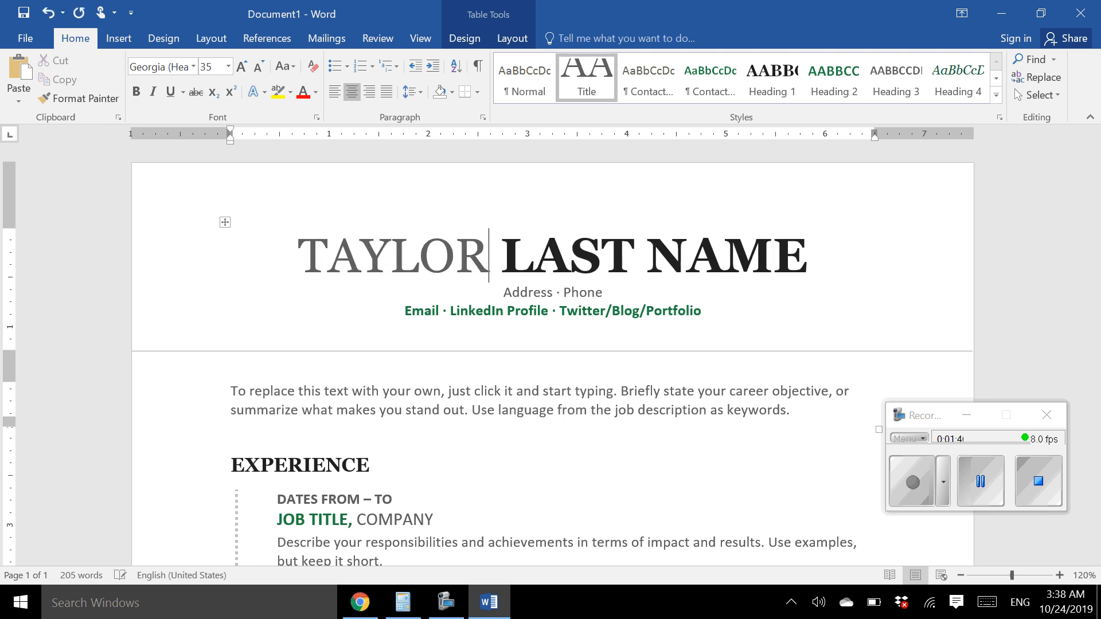
pyautogui.click(609, 258)
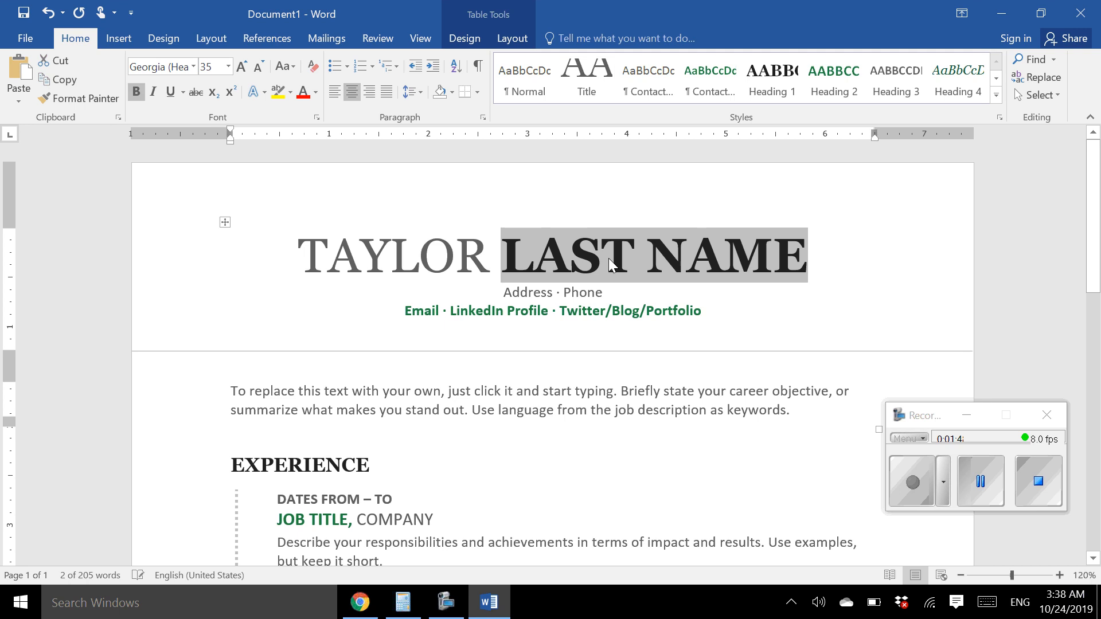
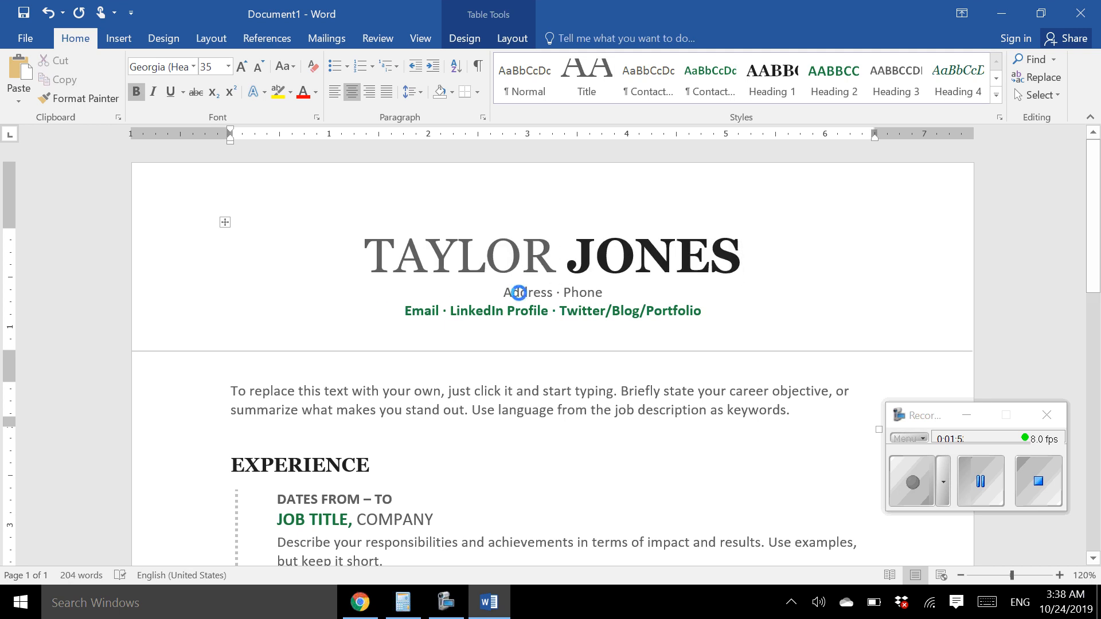
# Replace the Address and Phone placeholders with the applicant's street address and phone number
pyautogui.click(519, 295)
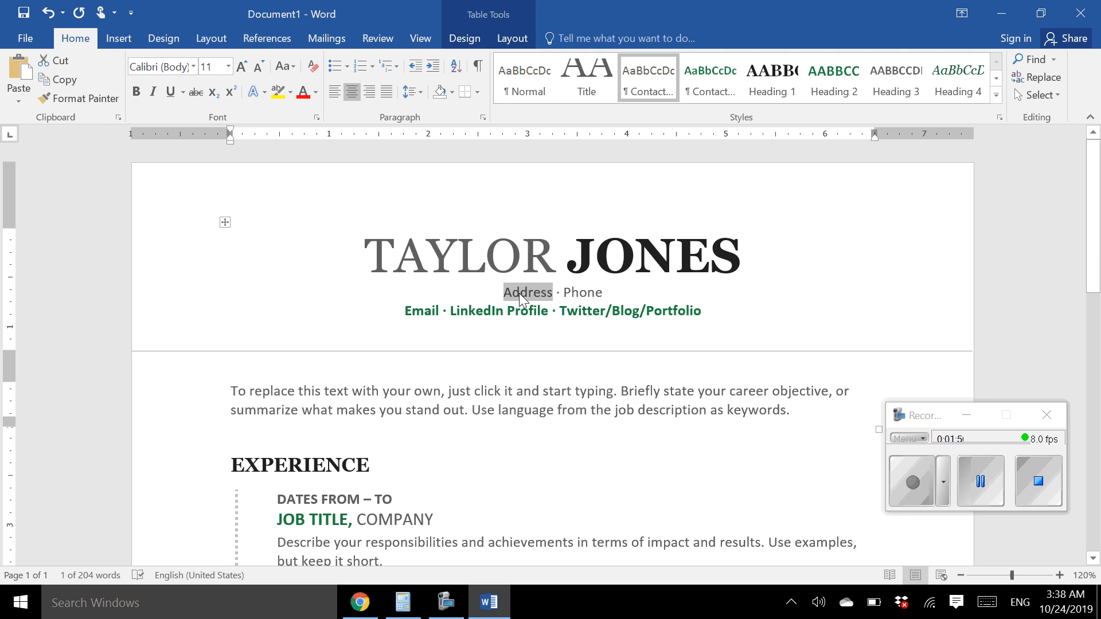
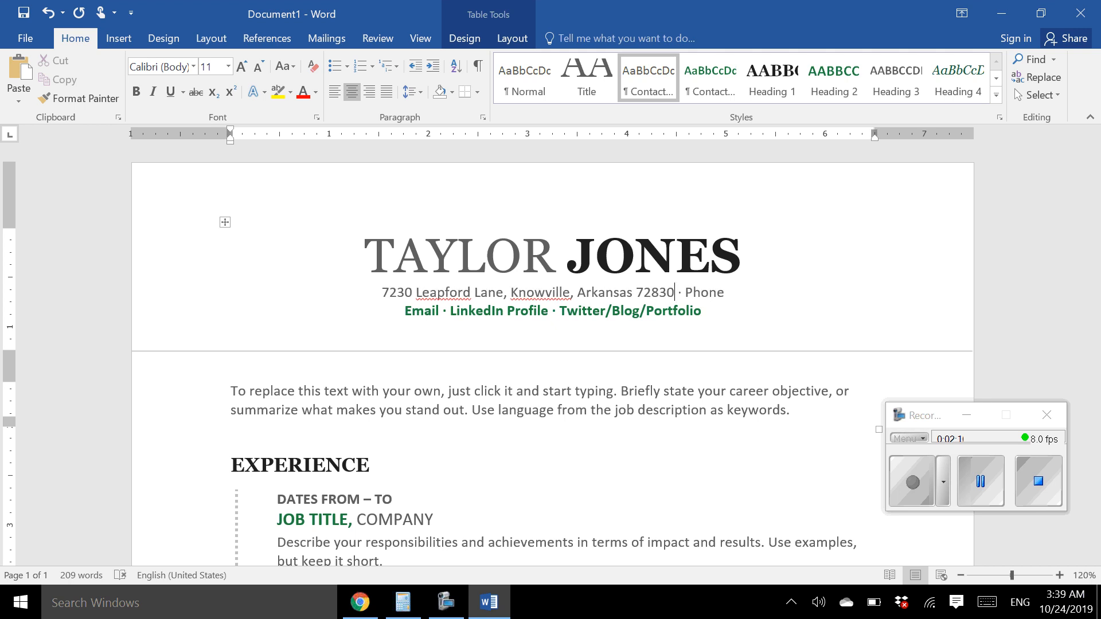
pyautogui.doubleClick(700, 294)
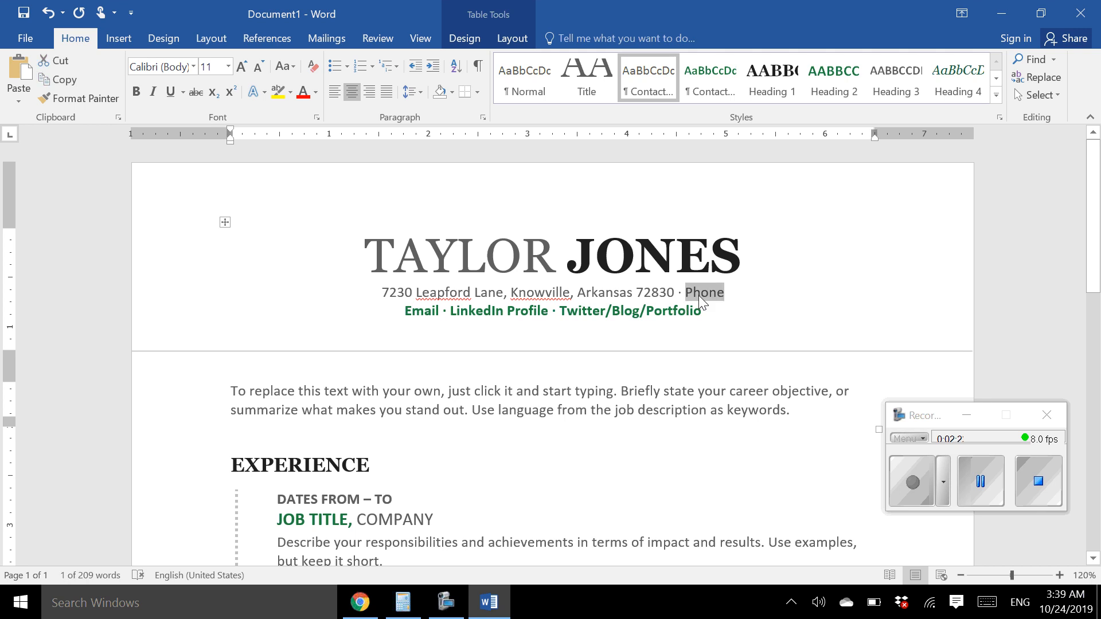
pyautogui.write('479-555-')
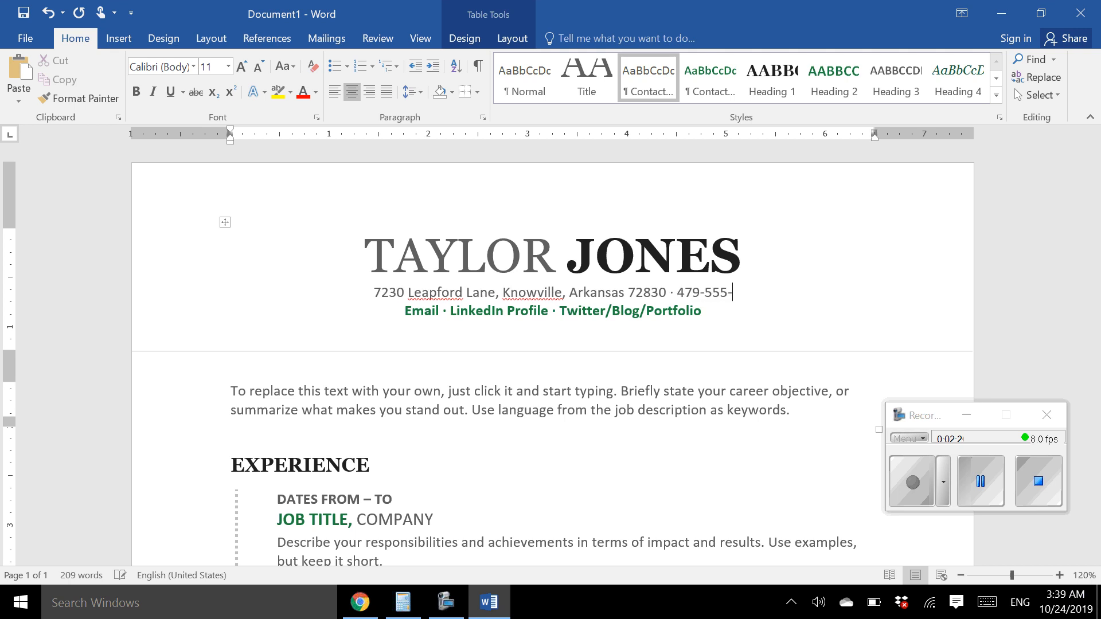
pyautogui.write('5555')
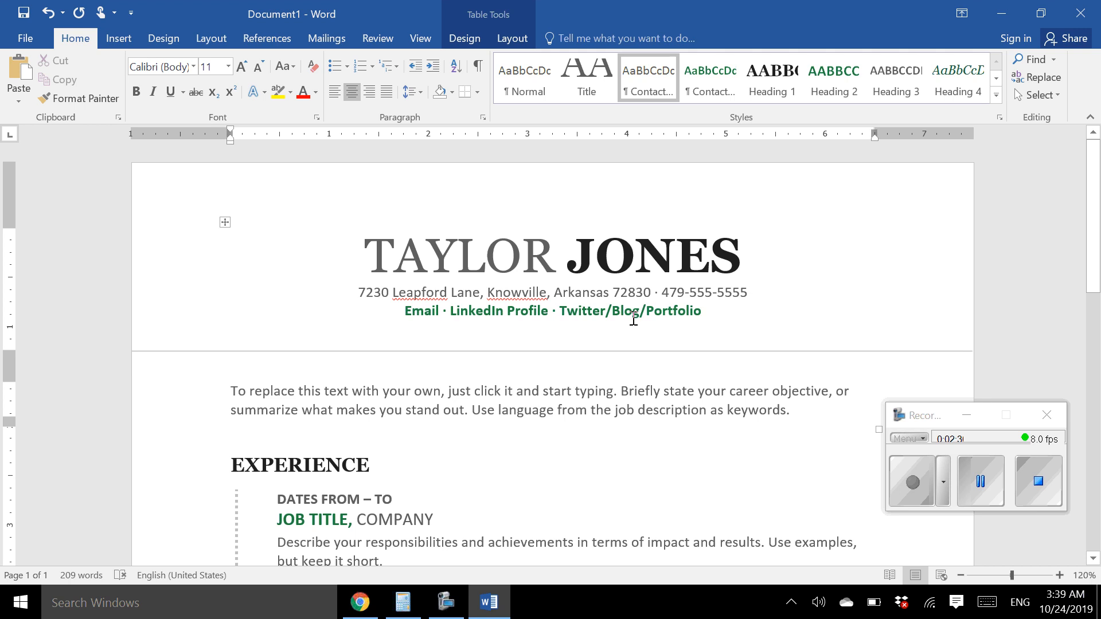
# Replace the Email placeholder with the applicant's e-mail address, correcting a typo
pyautogui.doubleClick(412, 314)
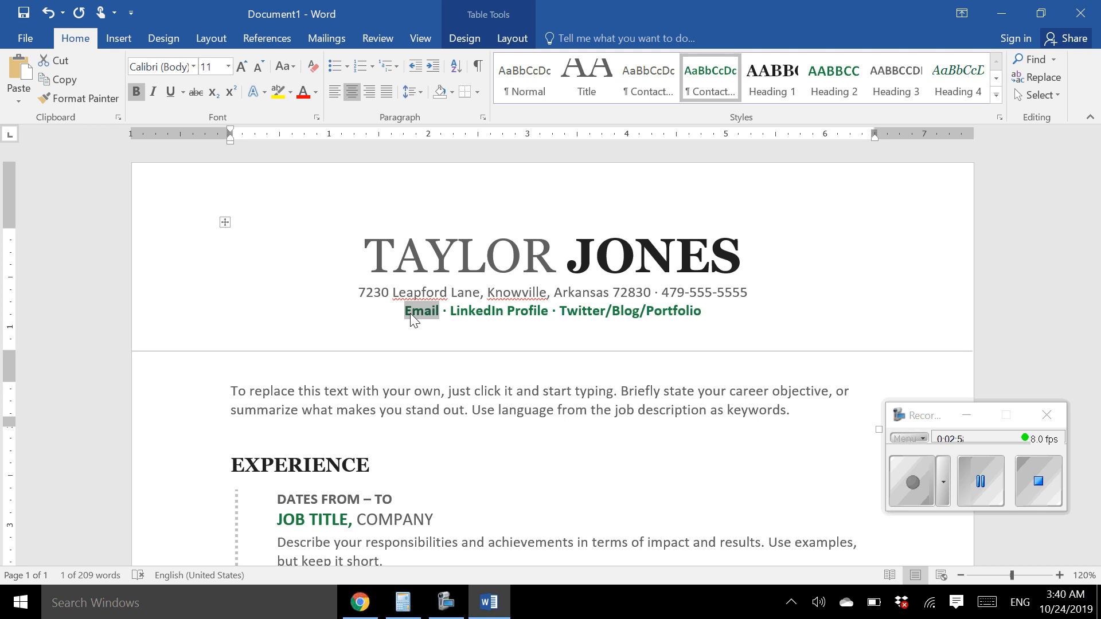
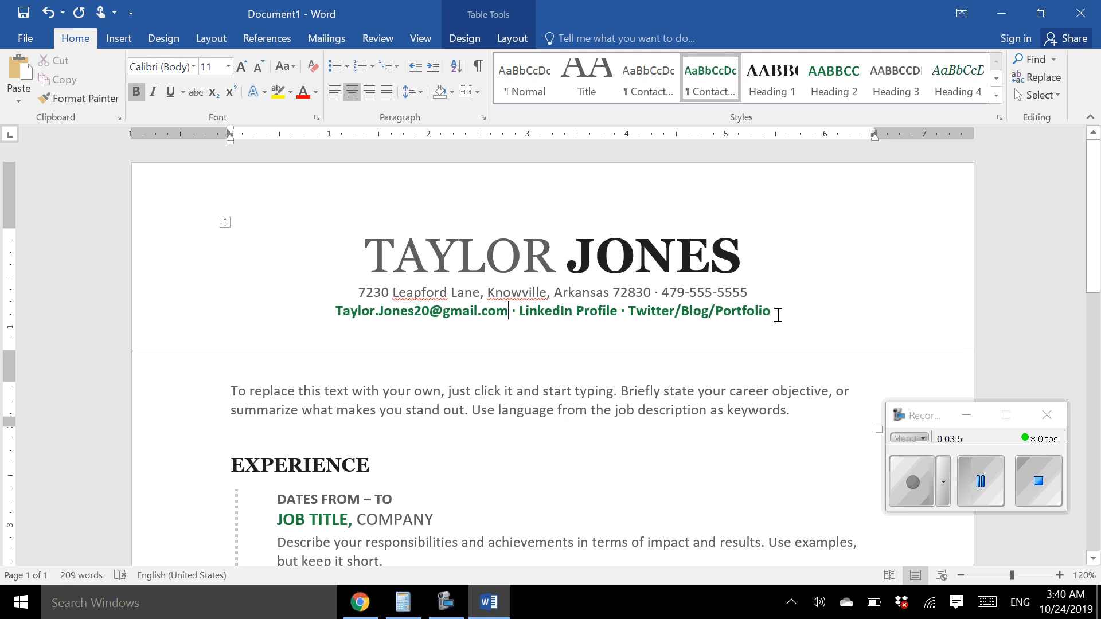
# Remove the Twitter/Blog/Portfolio and LinkedIn Profile placeholders and leftover separators after the e-mail
pyautogui.moveTo(775, 313); pyautogui.dragTo(659, 311)
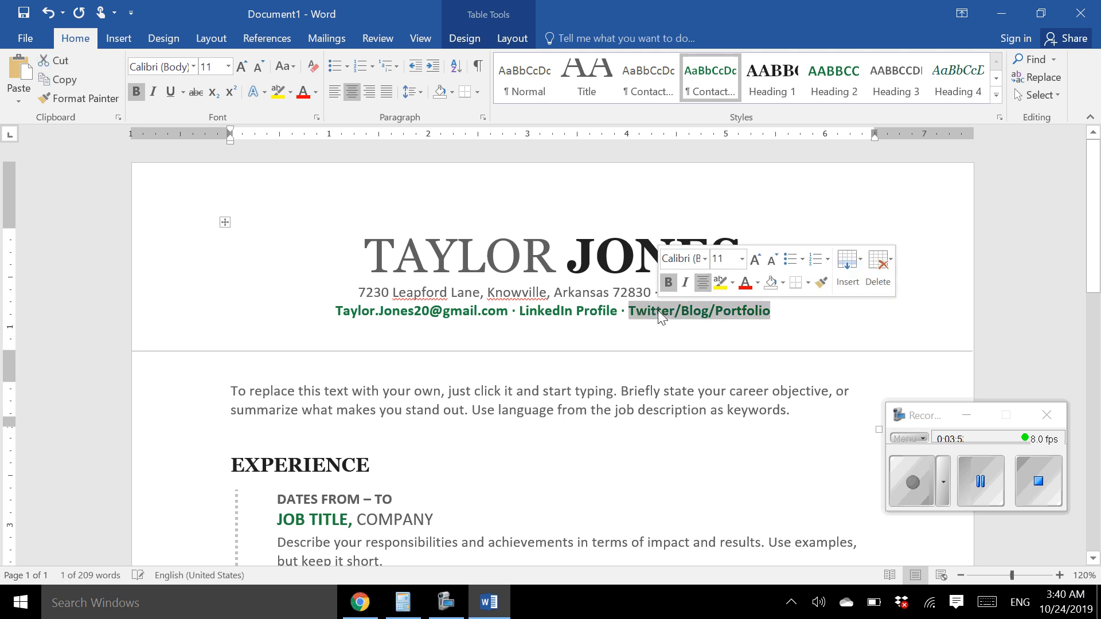
pyautogui.press('Delete')
pyautogui.press('BackSpace')
pyautogui.press('BackSpace')
pyautogui.press('BackSpace')
pyautogui.press('BackSpace')
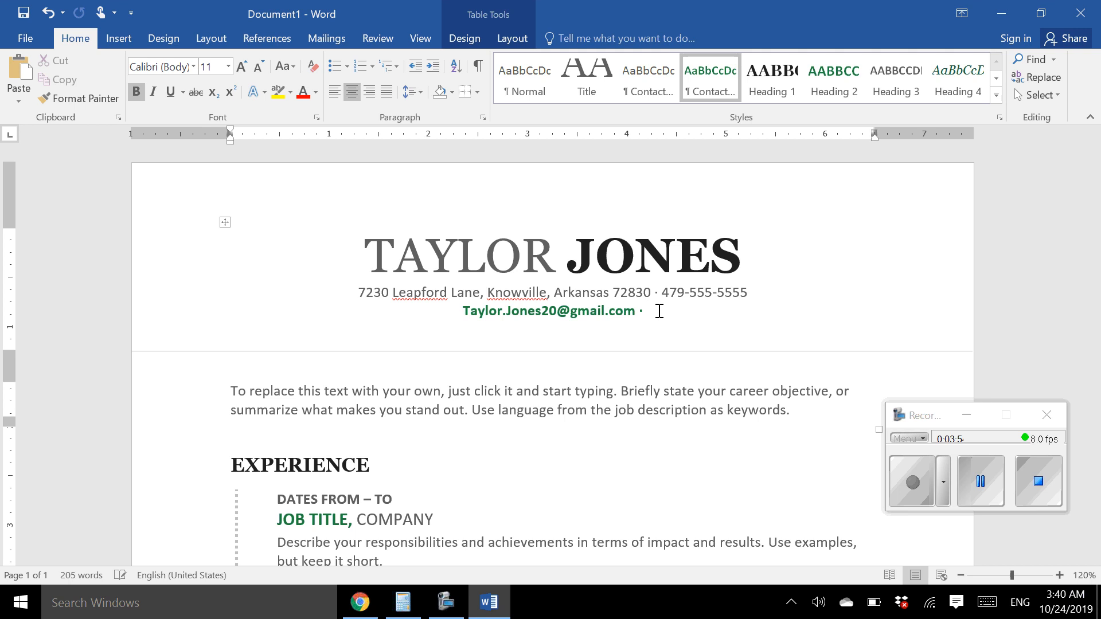
pyautogui.press('BackSpace')
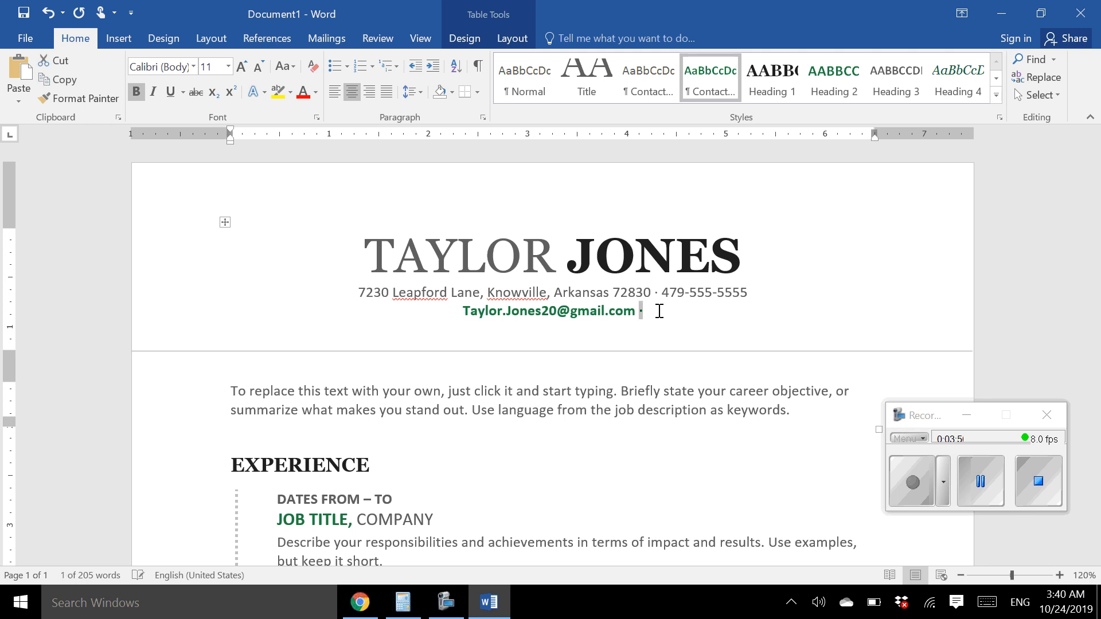
pyautogui.press('BackSpace')
pyautogui.press('BackSpace')
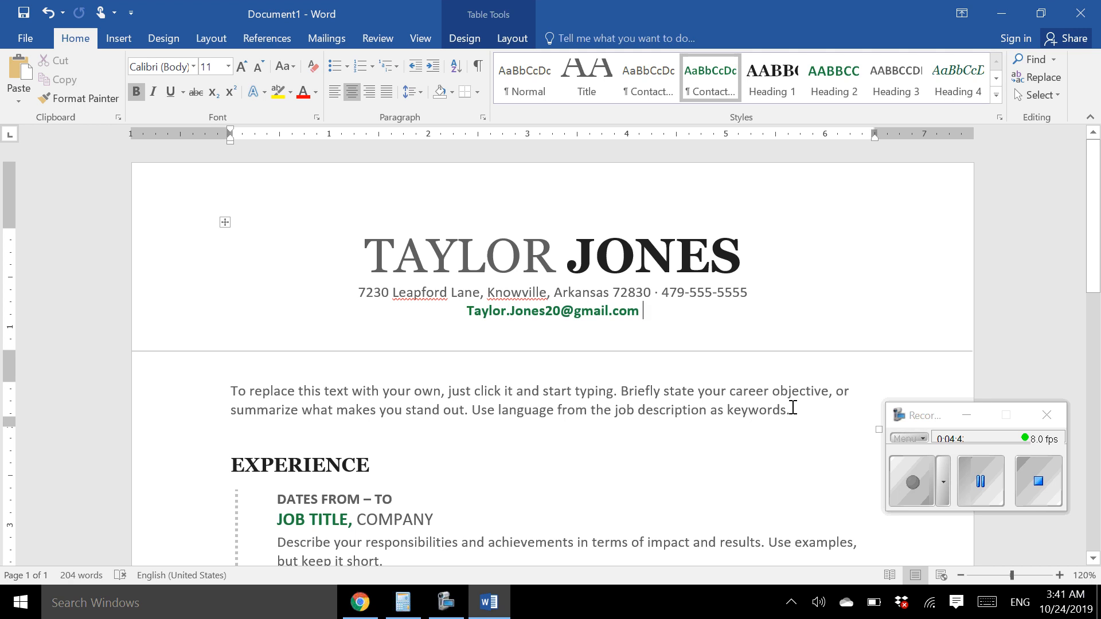
# Delete the career-objective placeholder paragraph above the Experience heading
pyautogui.click(514, 391)
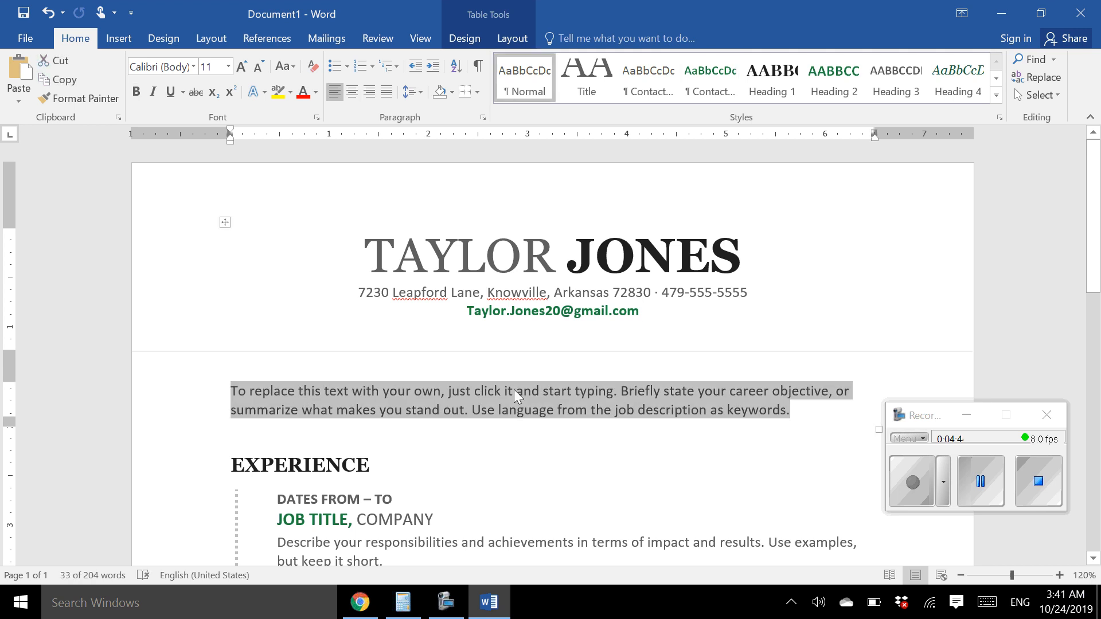
pyautogui.press('Delete')
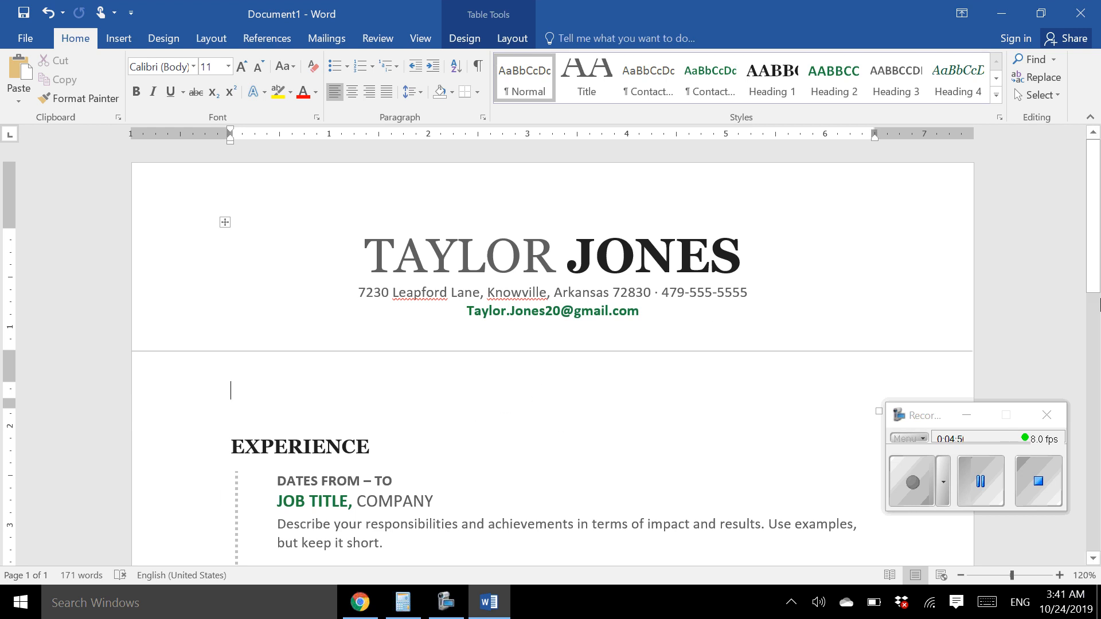
pyautogui.scroll(-3, 1098, 269)
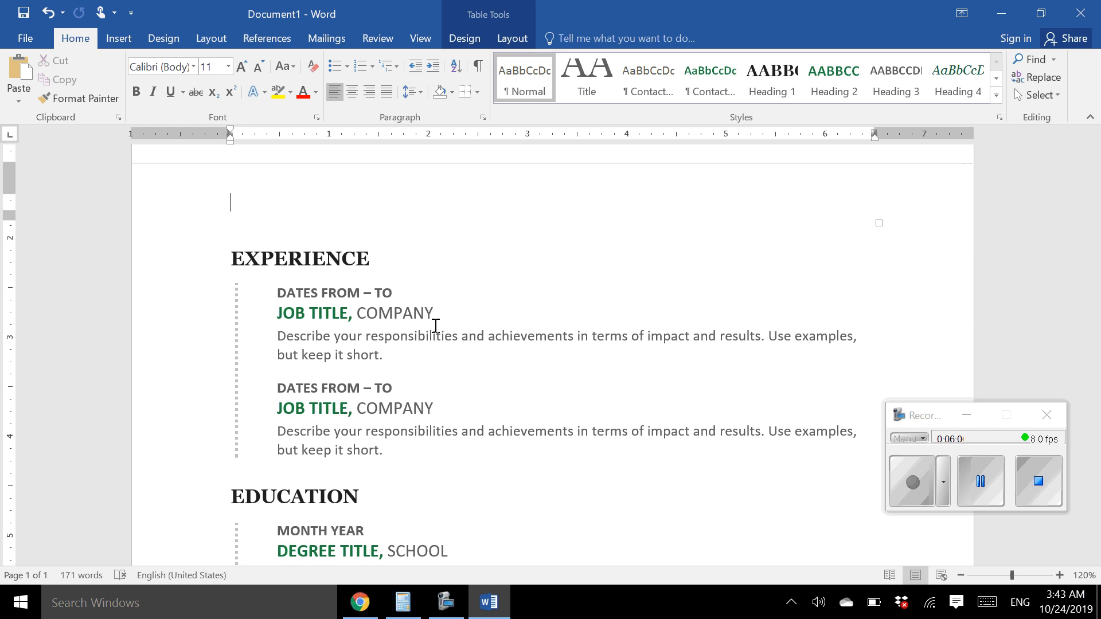
# Fill the first experience entry with MAY 2019 – PRESENT, CREW MEMBER, MCDONALD'S
pyautogui.click(310, 294)
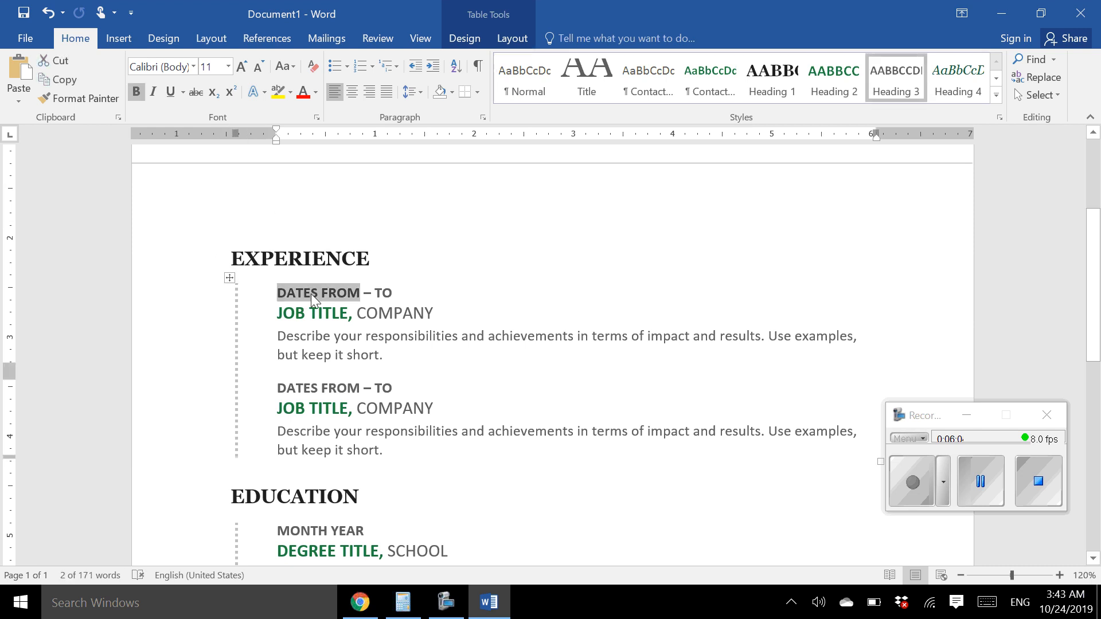
pyautogui.write('MAY 2')
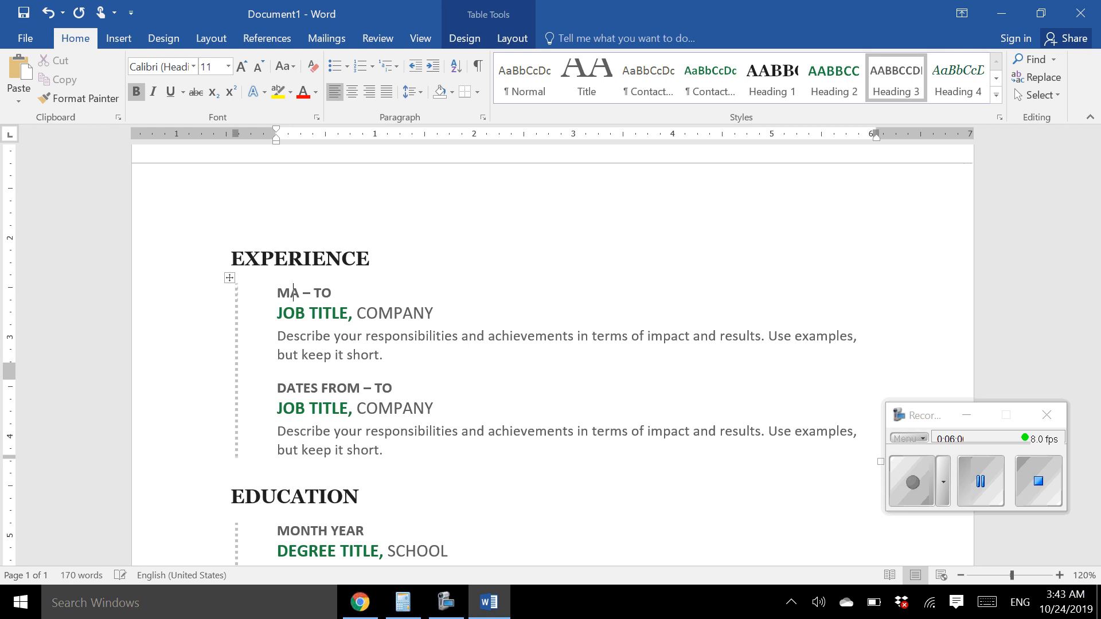
pyautogui.write('019')
pyautogui.click(384, 292)
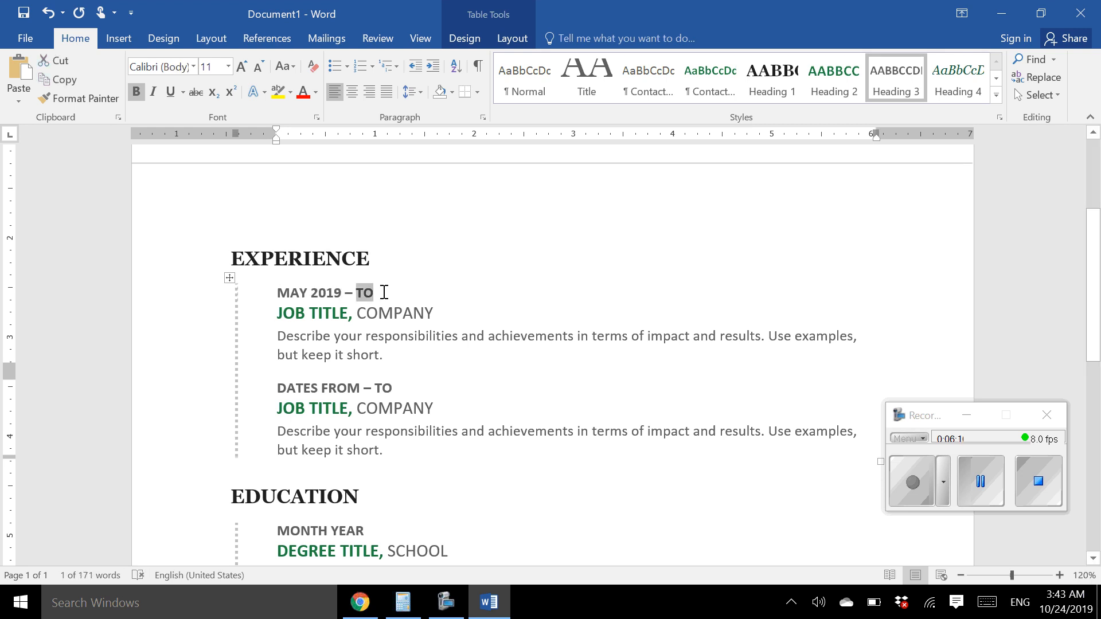
pyautogui.write('PRESENT')
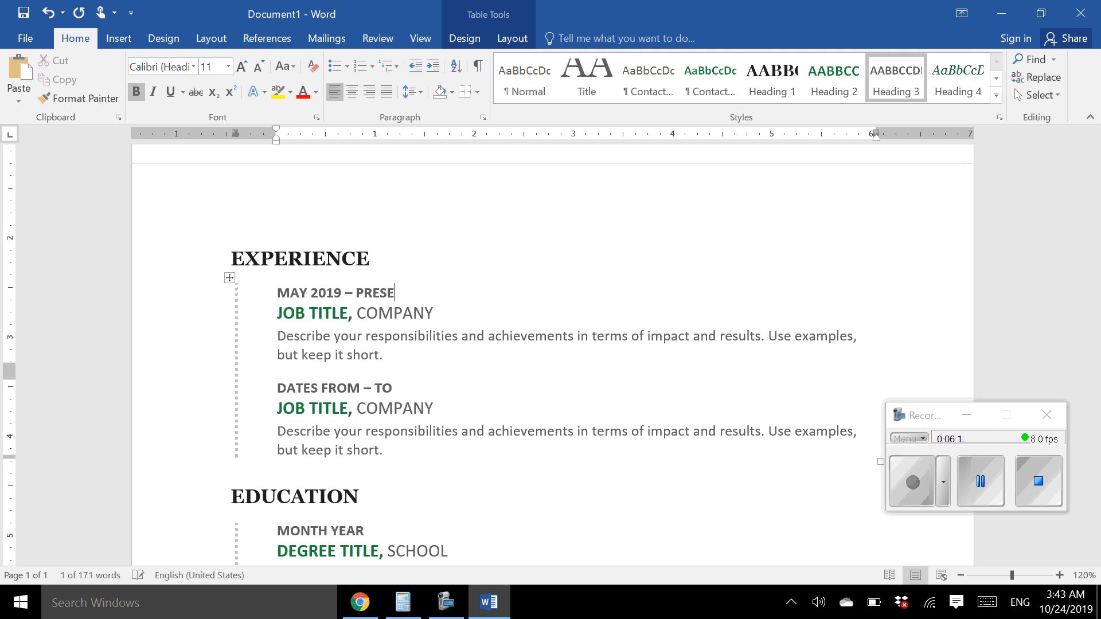
pyautogui.click(317, 313)
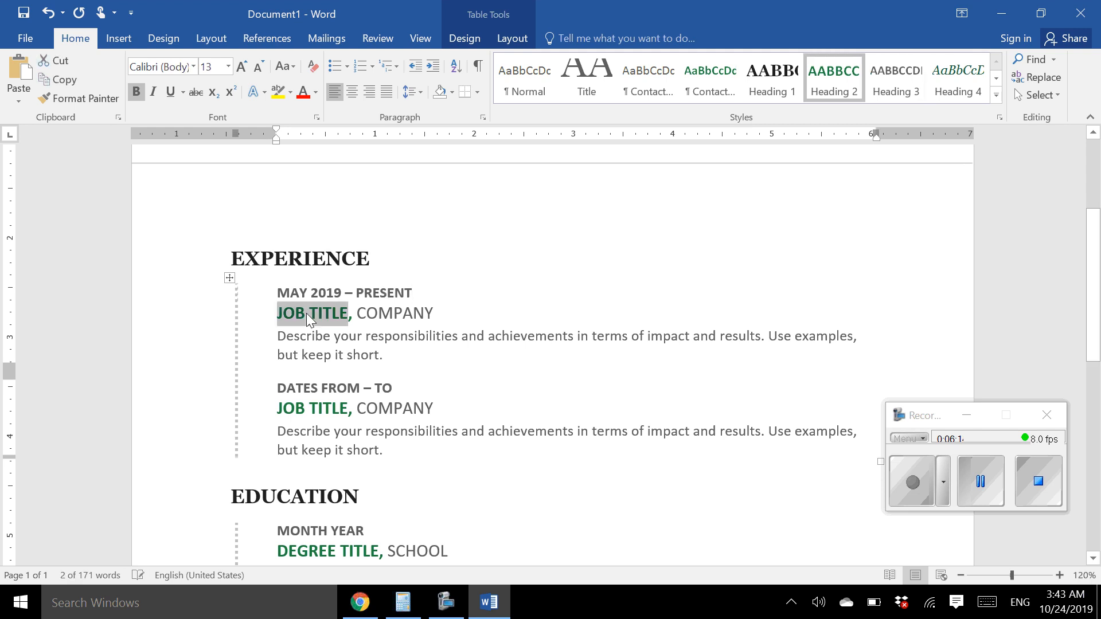
pyautogui.write('CRW')
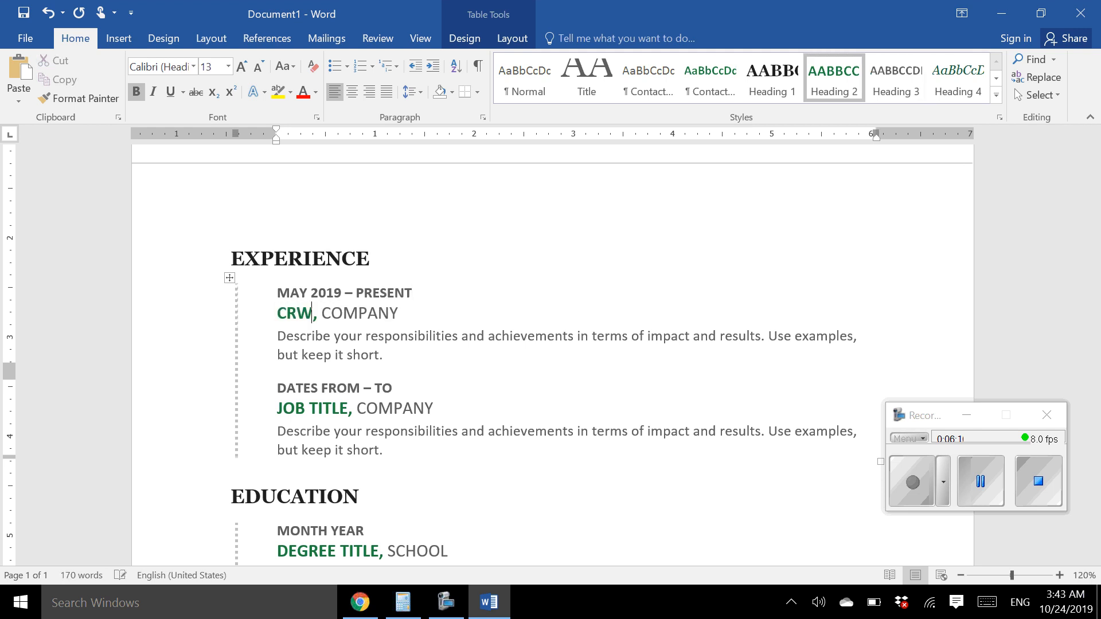
pyautogui.press('BackSpace')
pyautogui.write('EW MEMB')
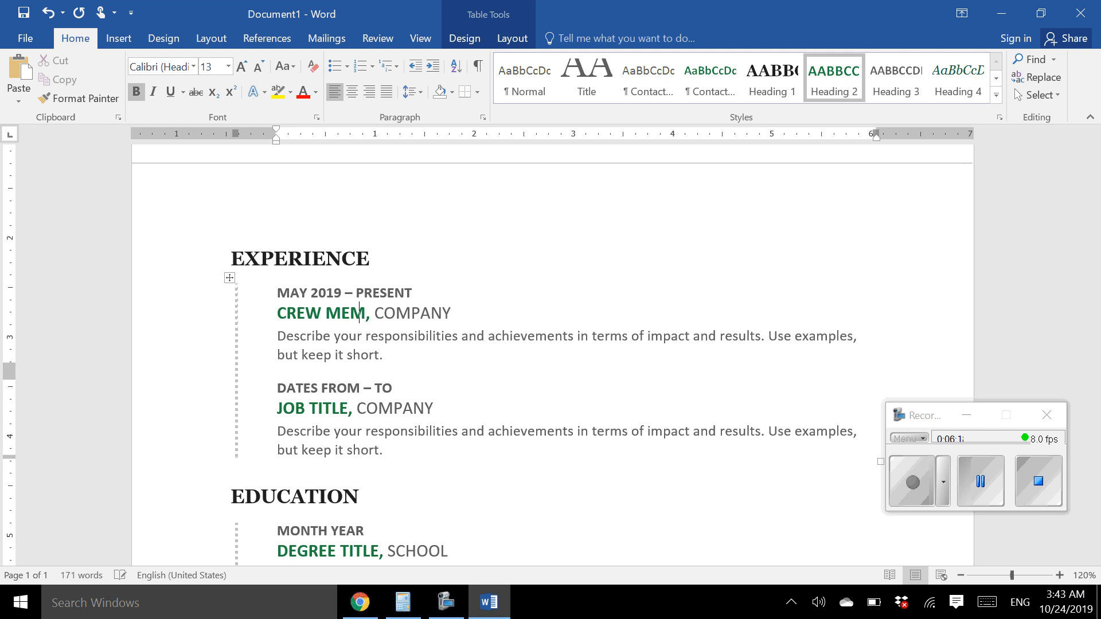
pyautogui.write('ER')
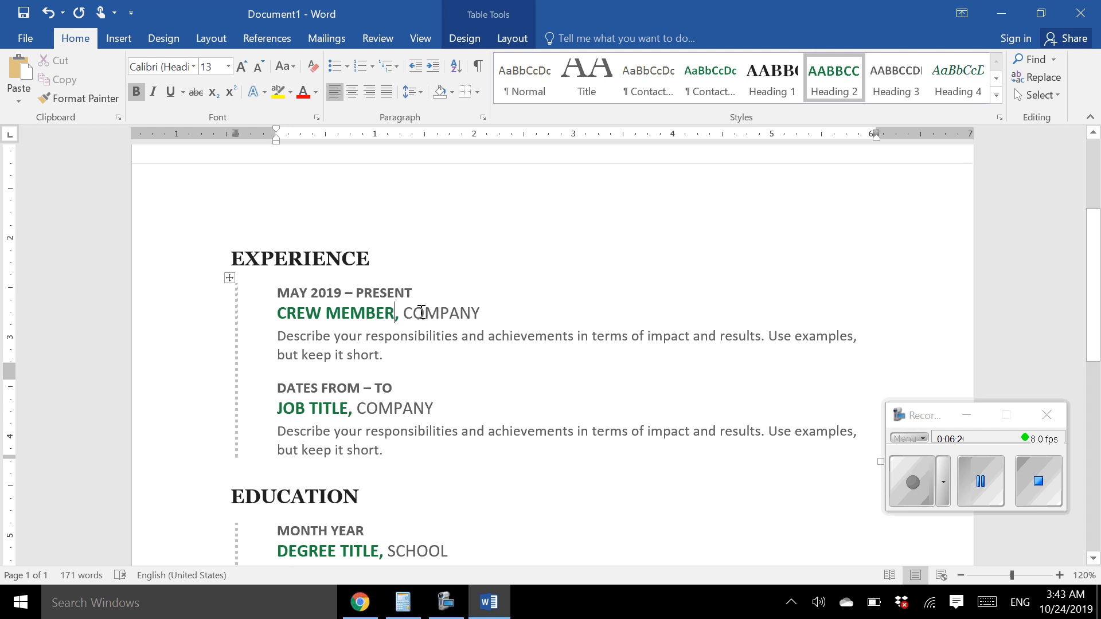
pyautogui.click(421, 314)
pyautogui.write('M')
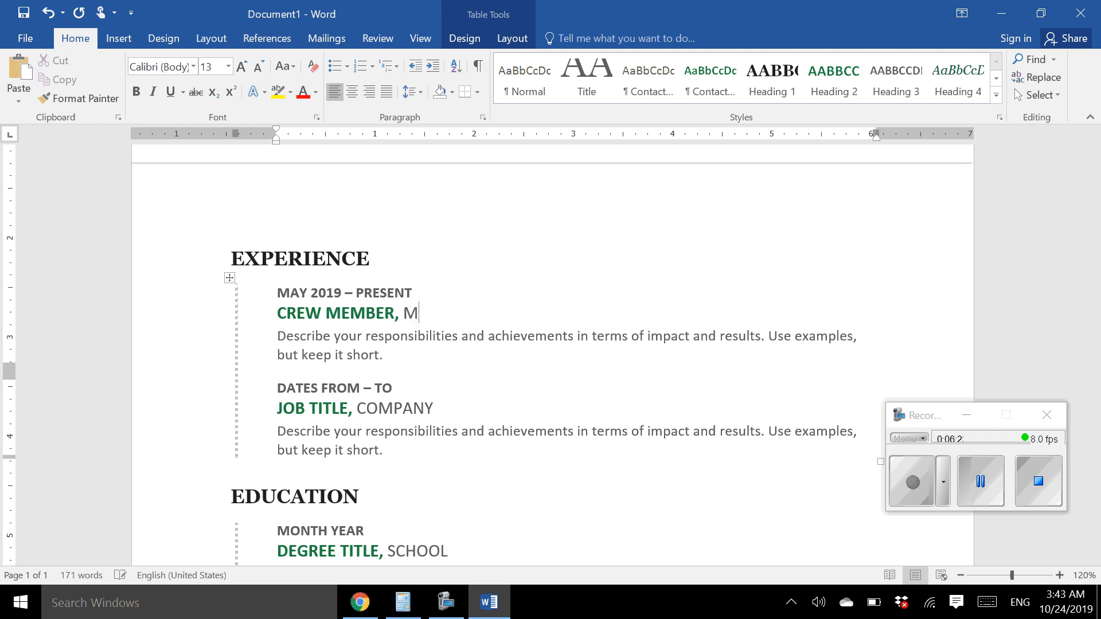
pyautogui.write("CDONALD'S")
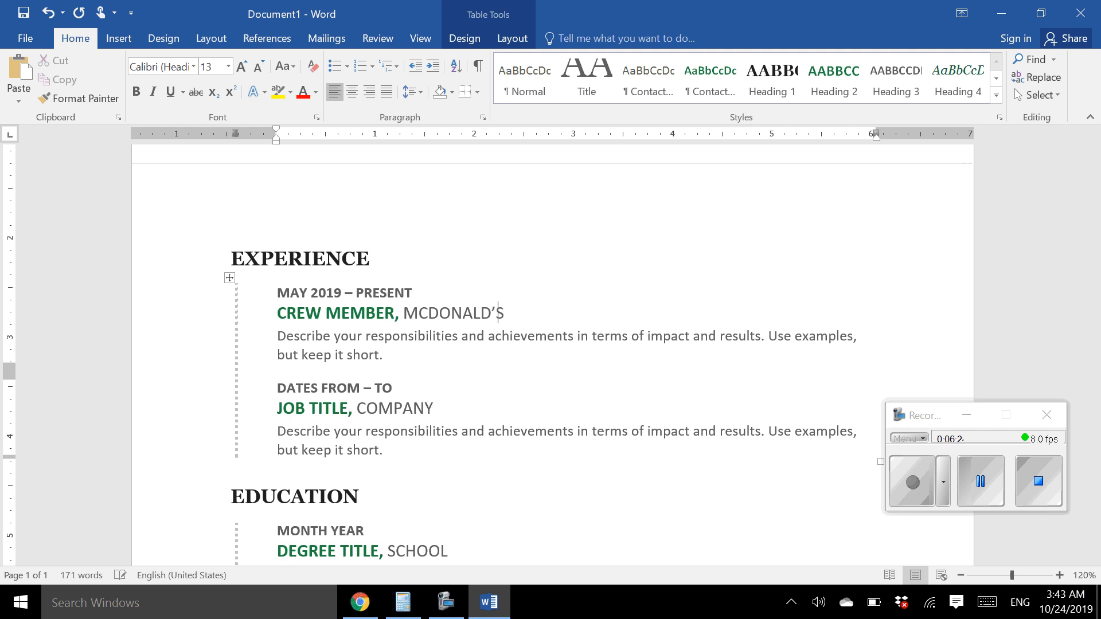
pyautogui.click(346, 362)
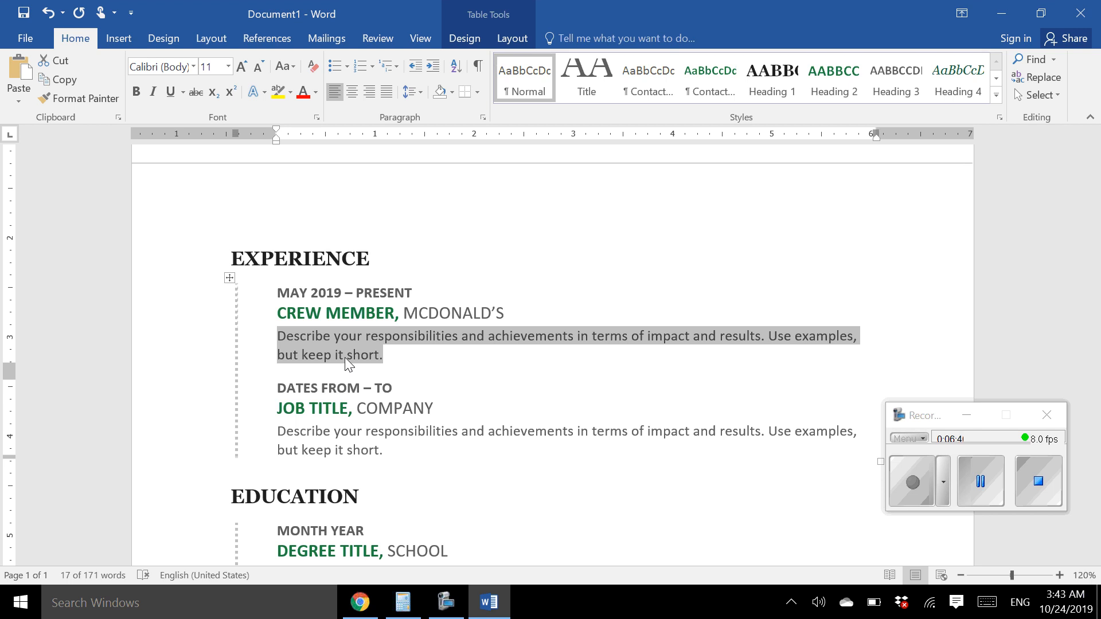
# Bullet the description with 'Operate cash register' and 'Serve and greet customers at the window and front counter'
pyautogui.click(332, 71)
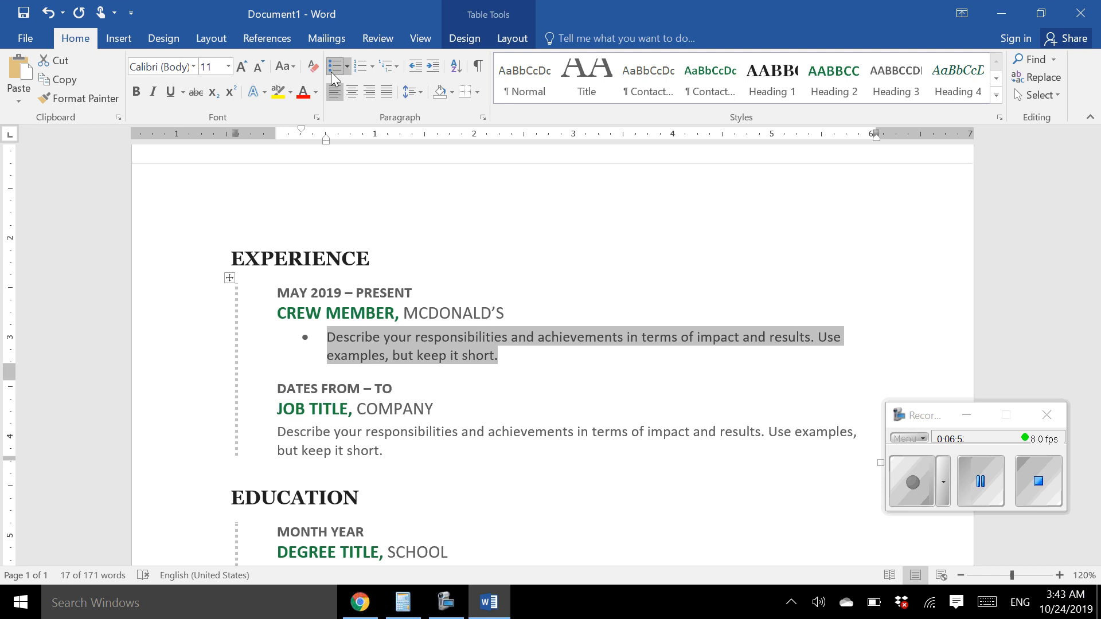
pyautogui.write('Ope')
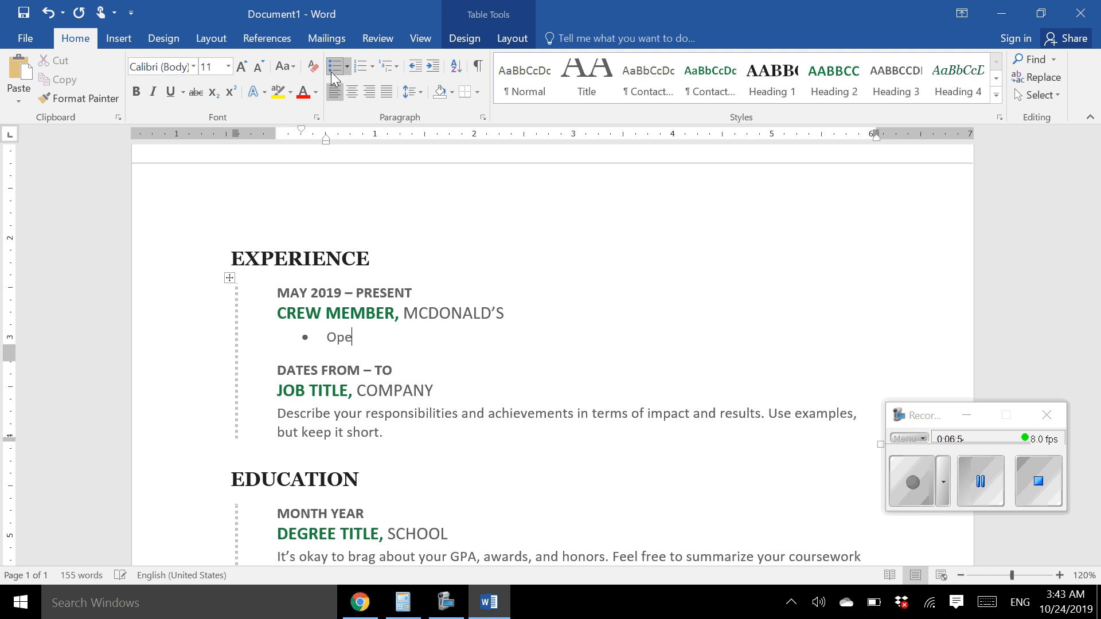
pyautogui.write('rate cash register')
pyautogui.press('Return')
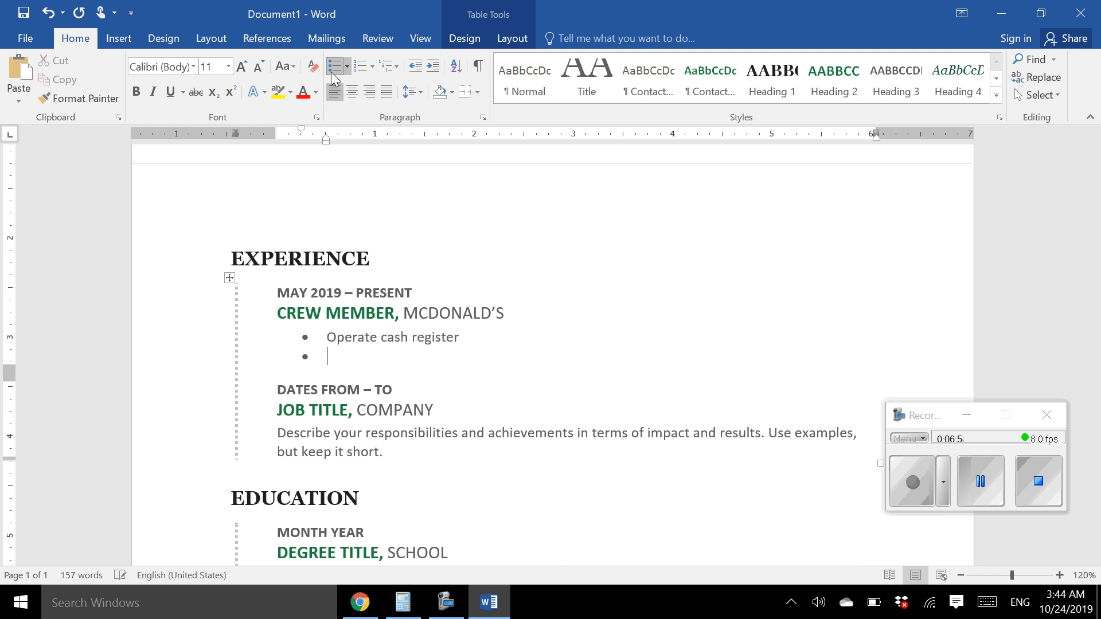
pyautogui.write('Serve and greet customer')
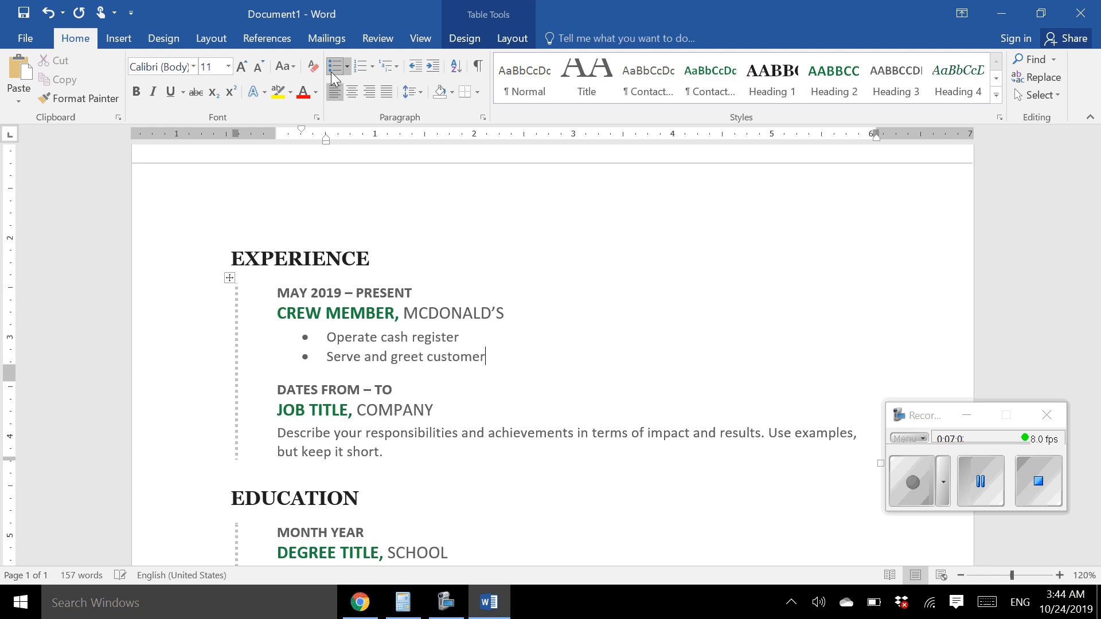
pyautogui.write('s at the window and front coun')
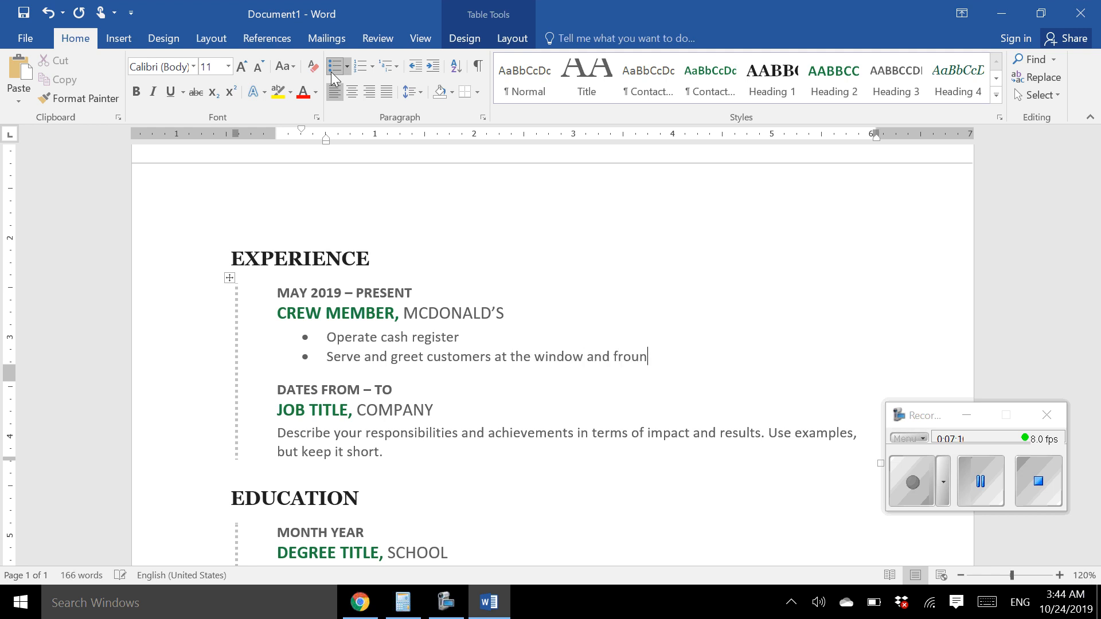
pyautogui.press('BackSpace')
pyautogui.press('BackSpace')
pyautogui.write('nt counter')
# Add bullets 'Prepare customer orders' and 'Train new crew members at various stations', keeping the last bullet
pyautogui.press('Return')
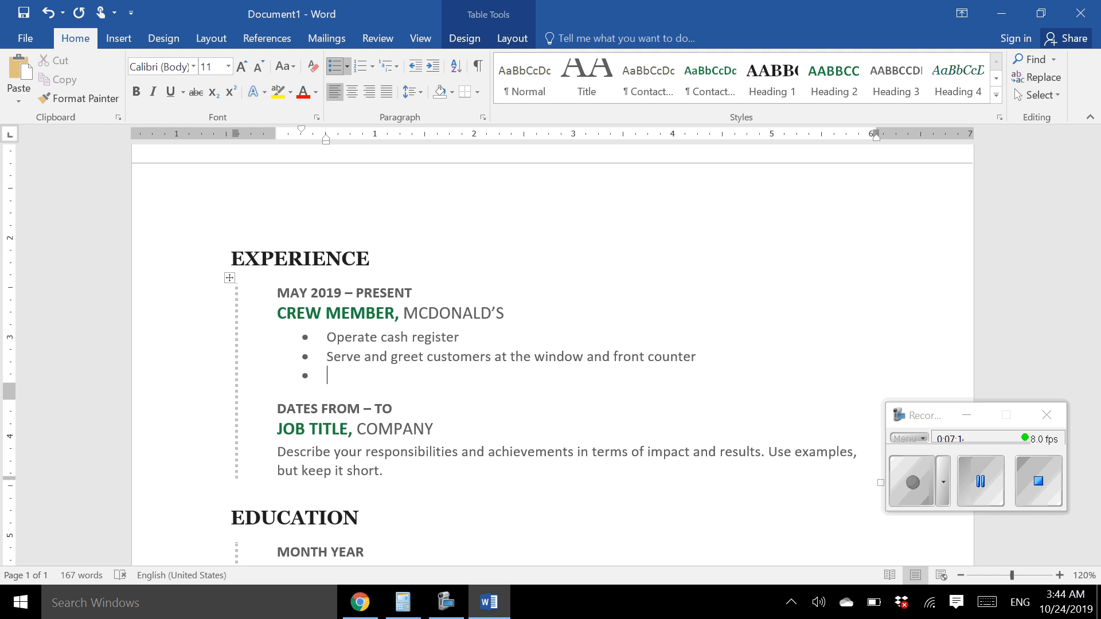
pyautogui.write('Prepare customer orders')
pyautogui.press('Return')
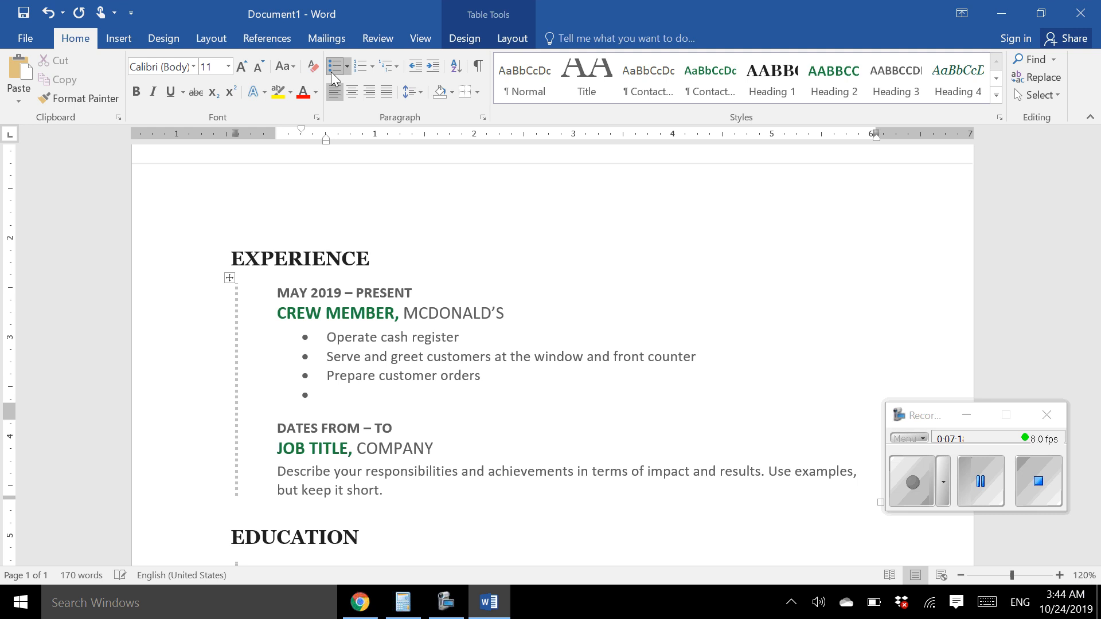
pyautogui.write('Train new crew me')
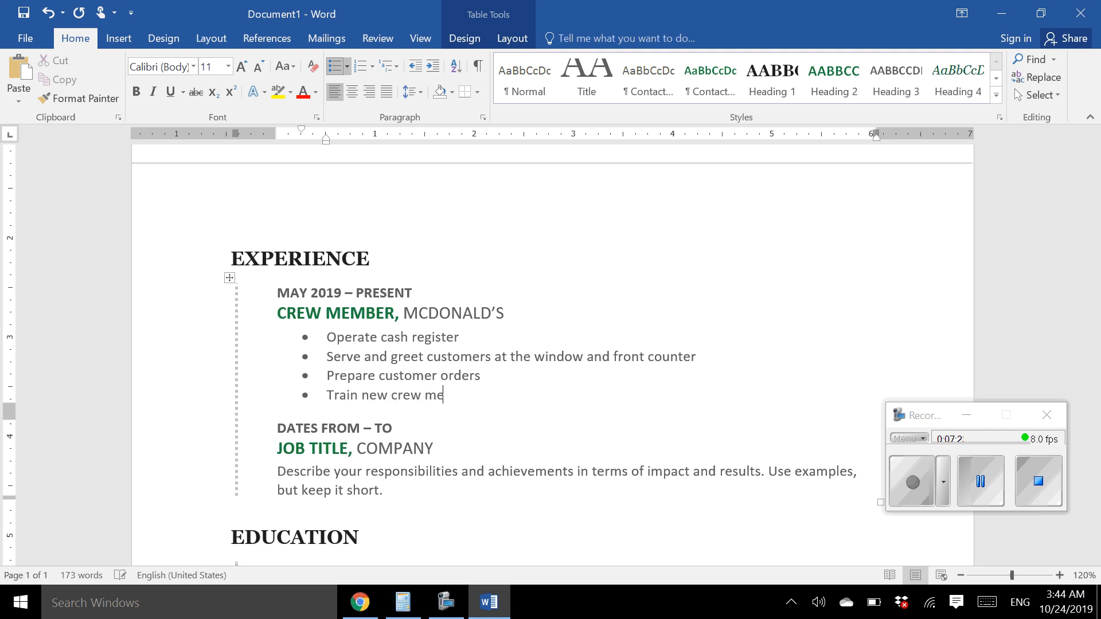
pyautogui.write('mbers at various stations')
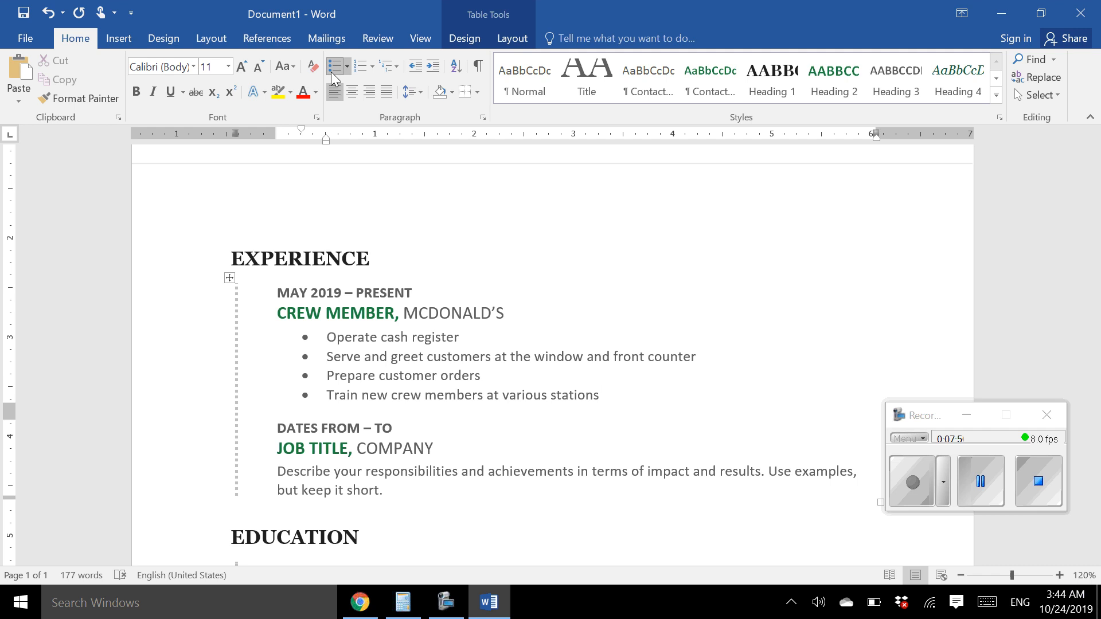
pyautogui.click(331, 71)
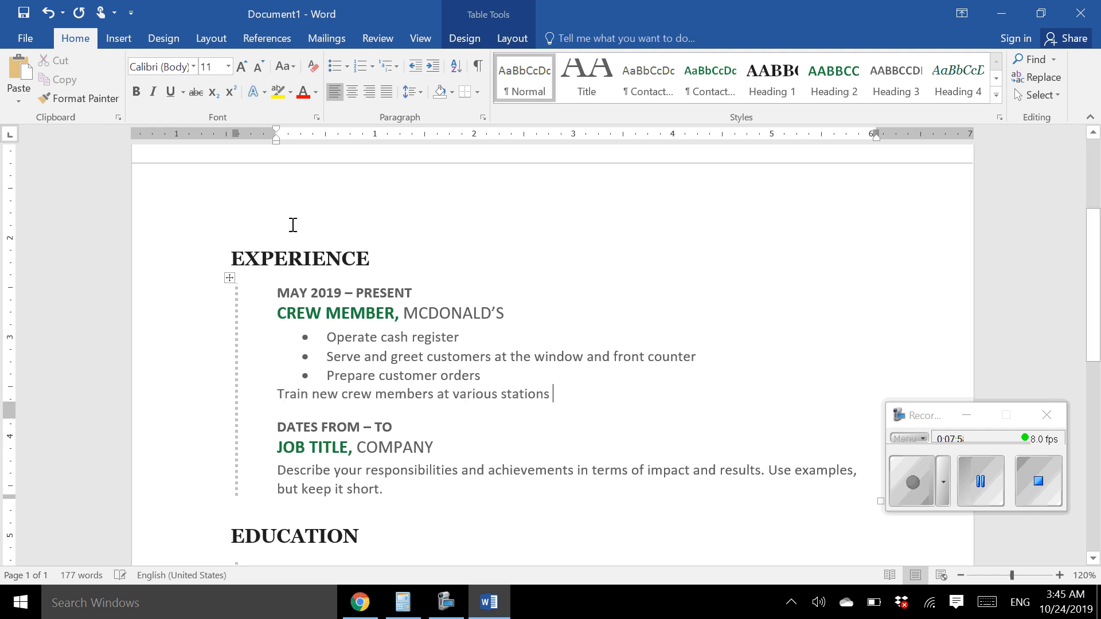
pyautogui.click(596, 433)
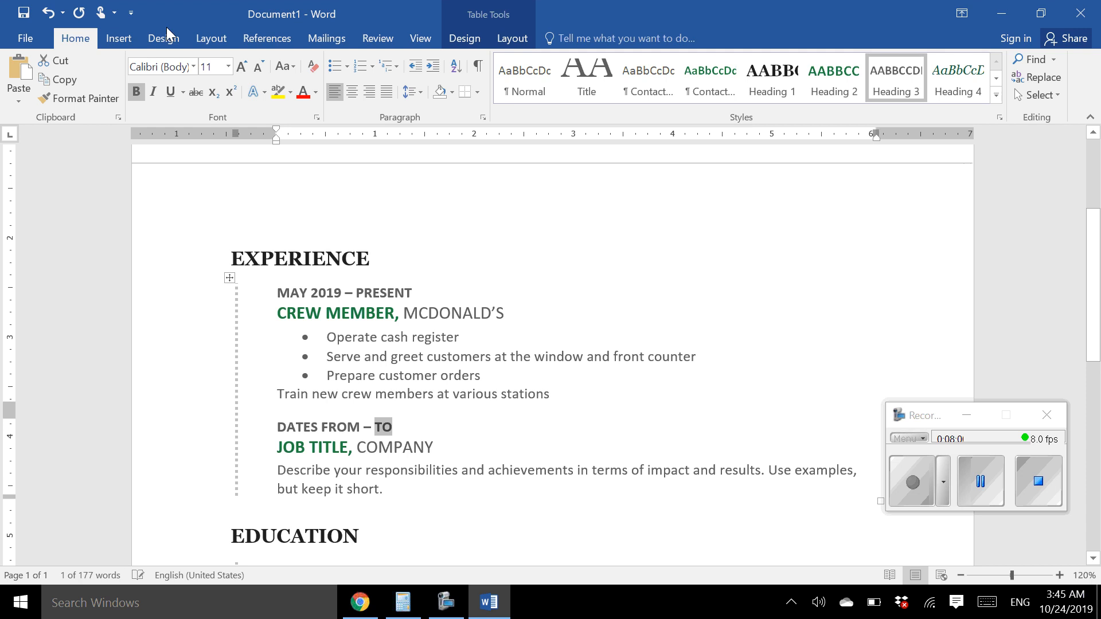
pyautogui.click(48, 12)
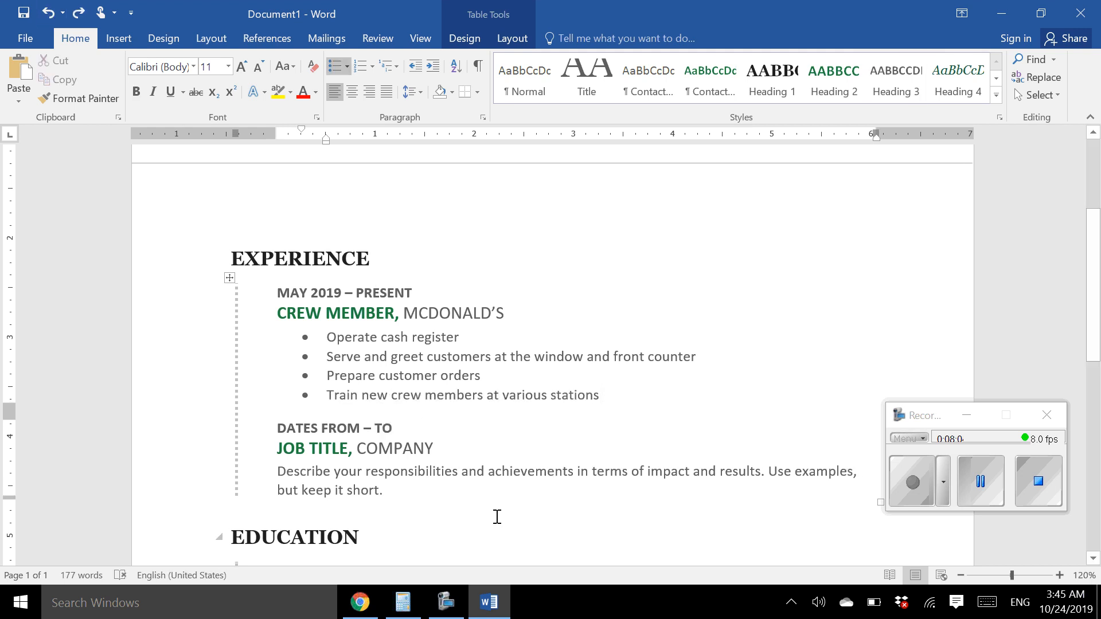
# Fill the second entry: OCTOBER 2018 – MAY 2019, VICE PRESIDENT, FUTURE BUSINESS LEADERS OF AMERICA ORGANIZATION
pyautogui.click(306, 430)
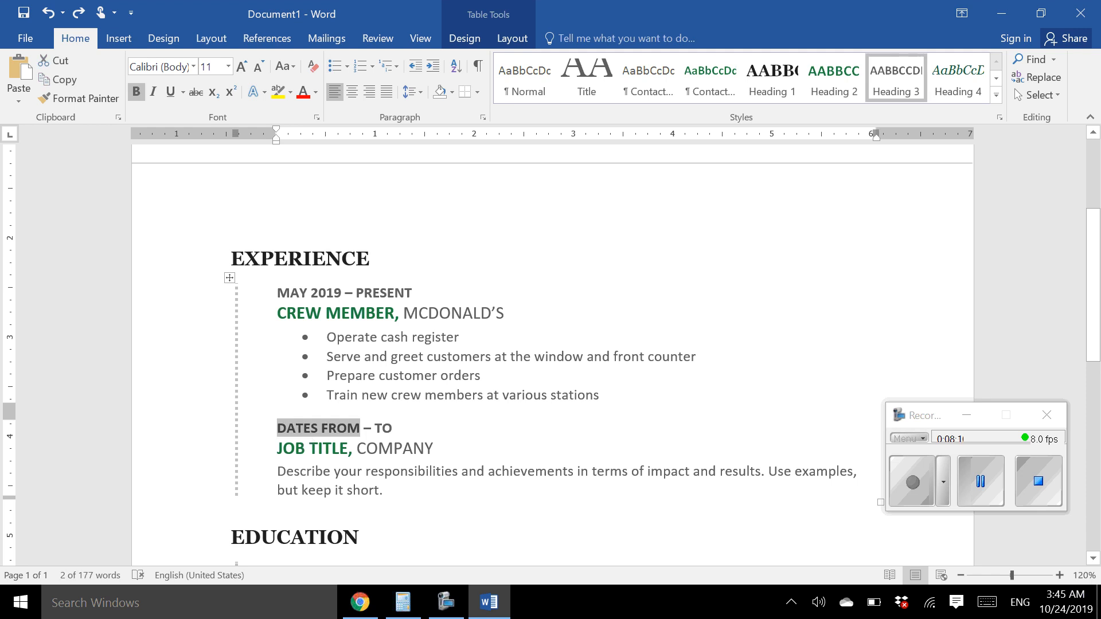
pyautogui.write('OCTOBER 20')
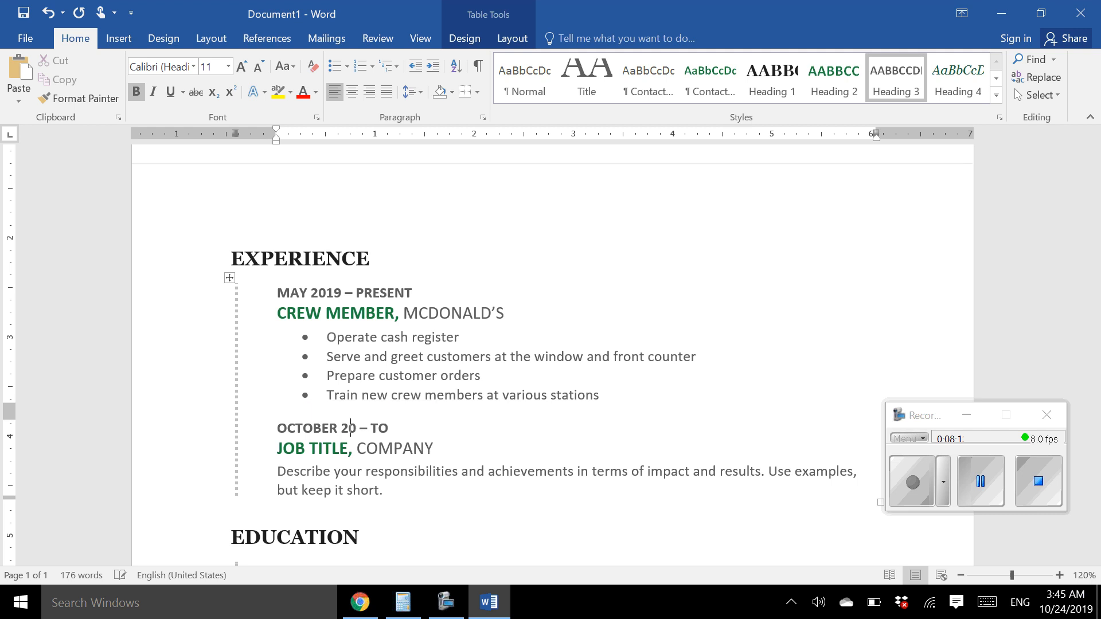
pyautogui.write('18')
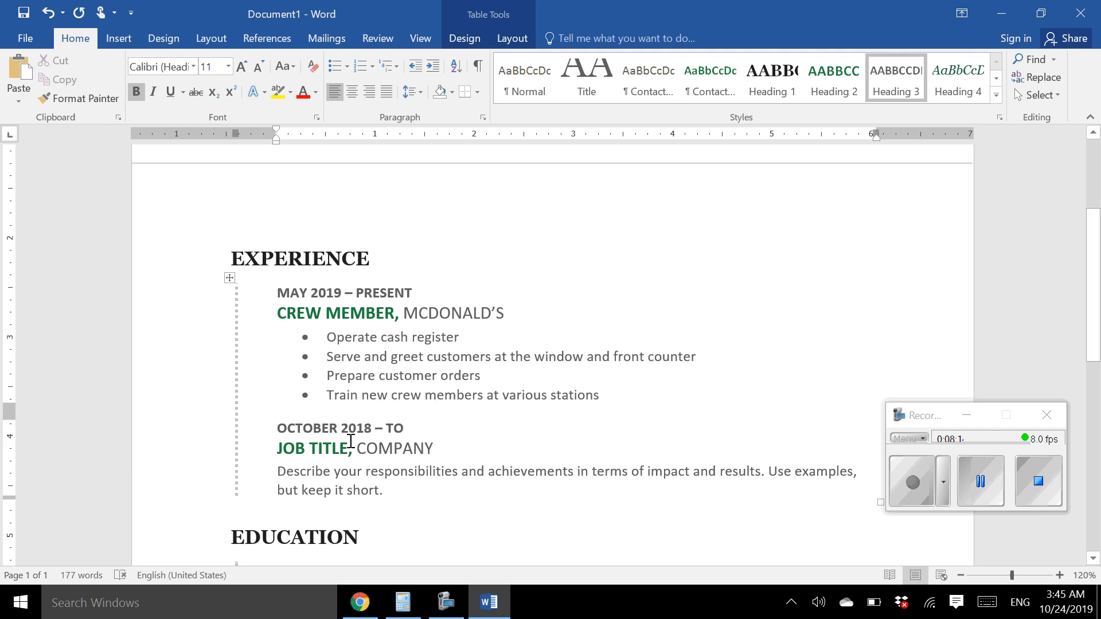
pyautogui.doubleClick(406, 430)
pyautogui.write('MAY')
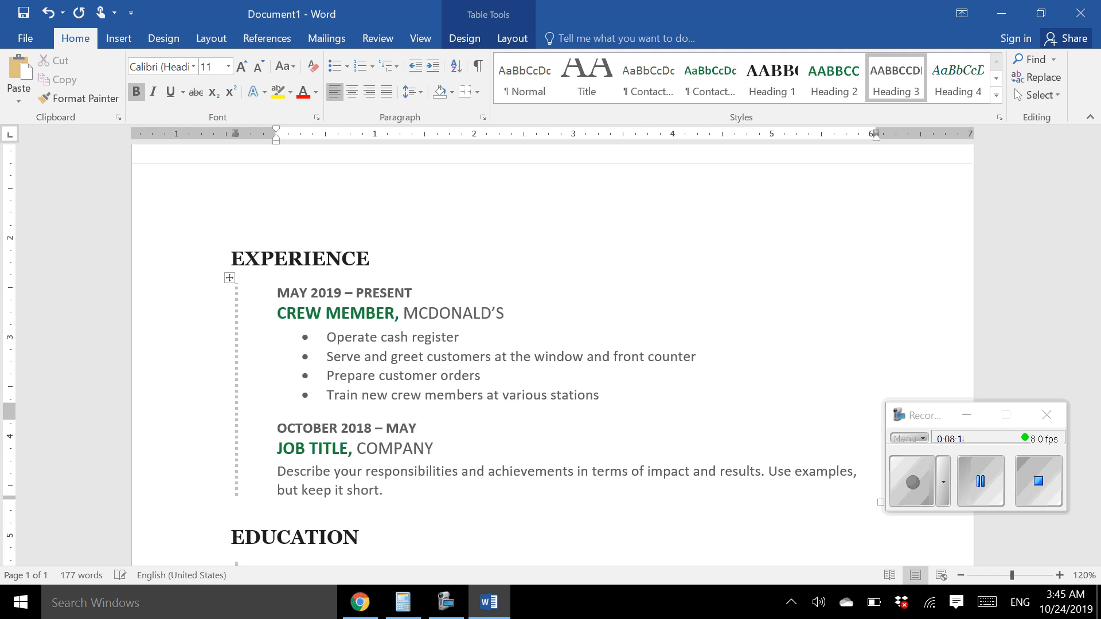
pyautogui.write(' 2019')
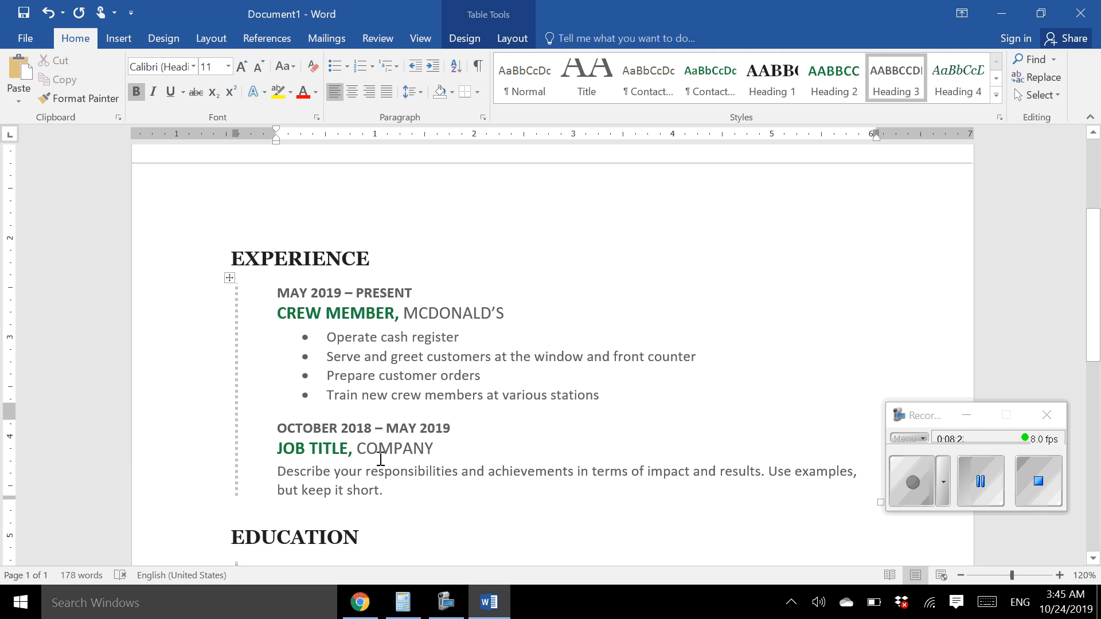
pyautogui.moveTo(277, 450); pyautogui.dragTo(318, 449)
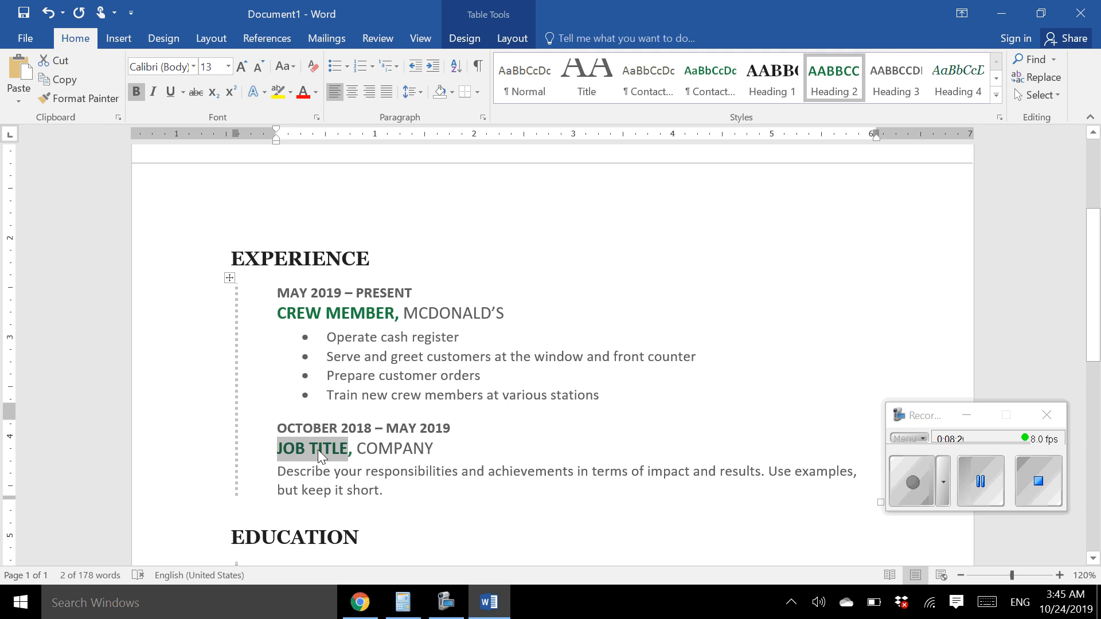
pyautogui.write('VICE PE')
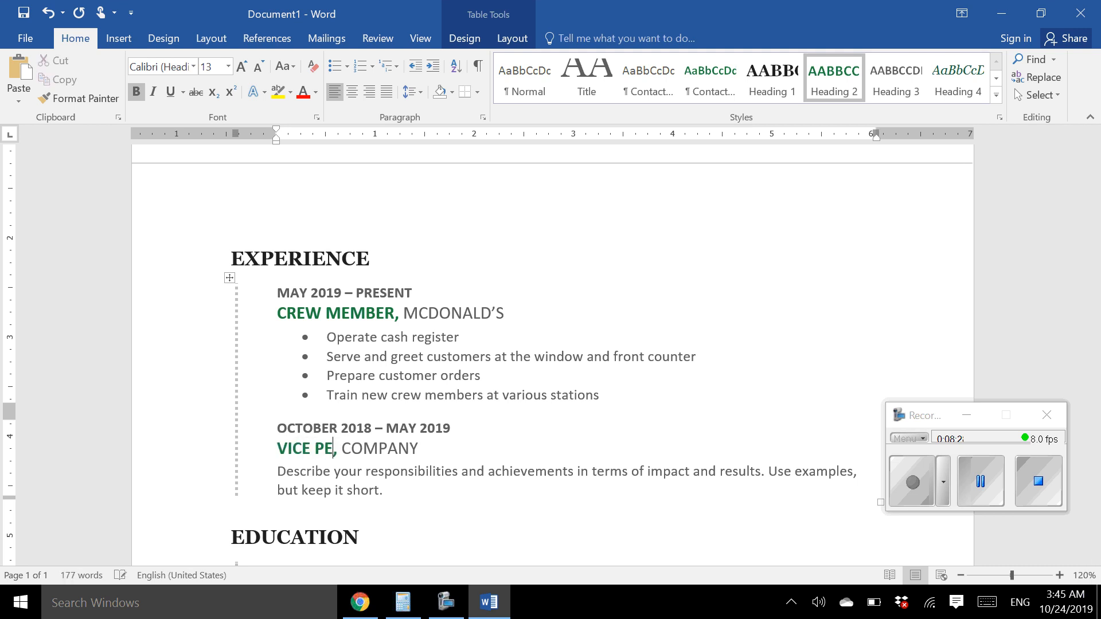
pyautogui.press('BackSpace')
pyautogui.write('RESIDENT')
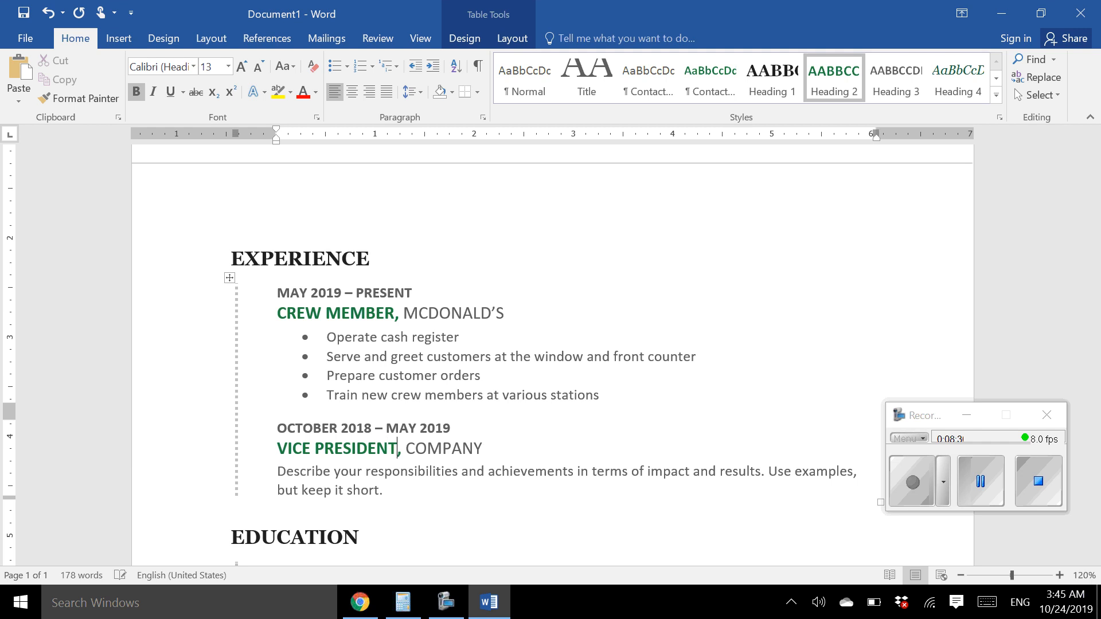
pyautogui.doubleClick(414, 453)
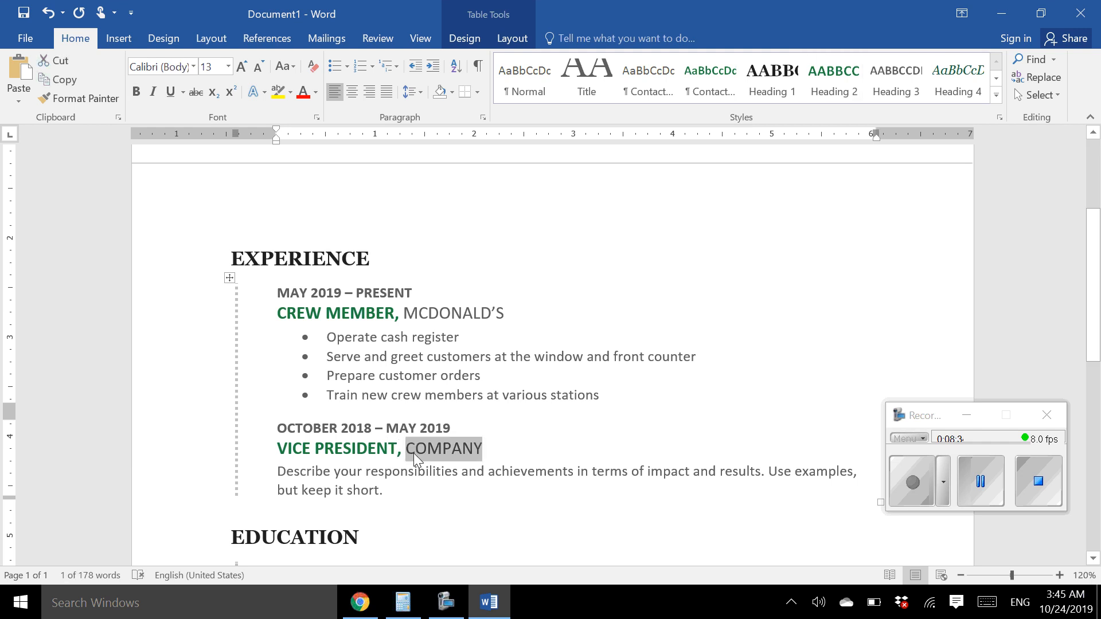
pyautogui.write('FUTU')
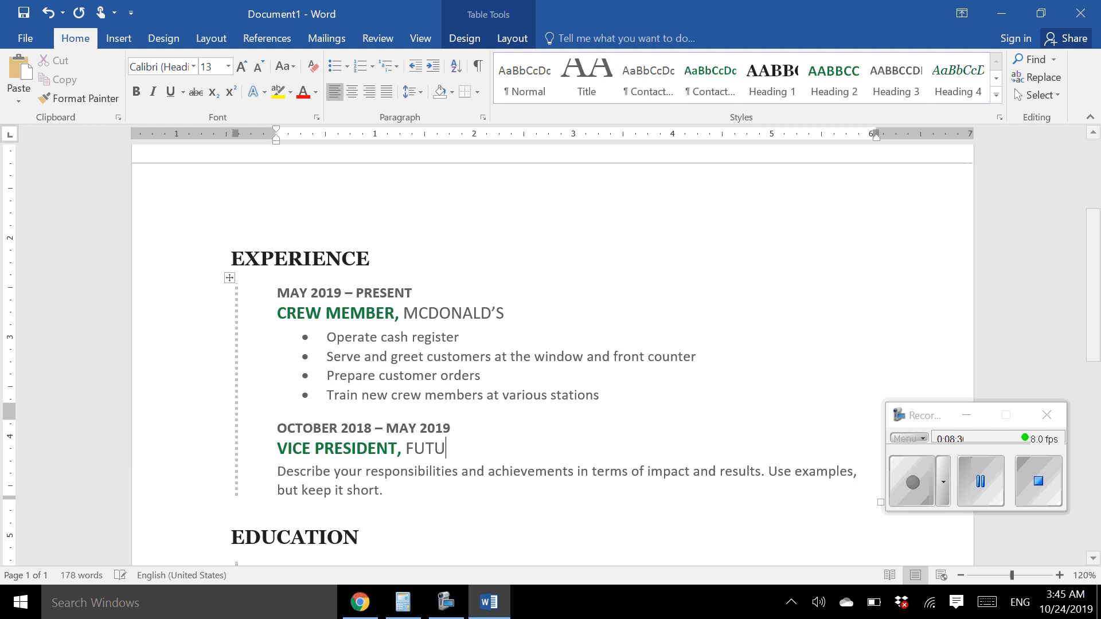
pyautogui.write('RE BUSIN')
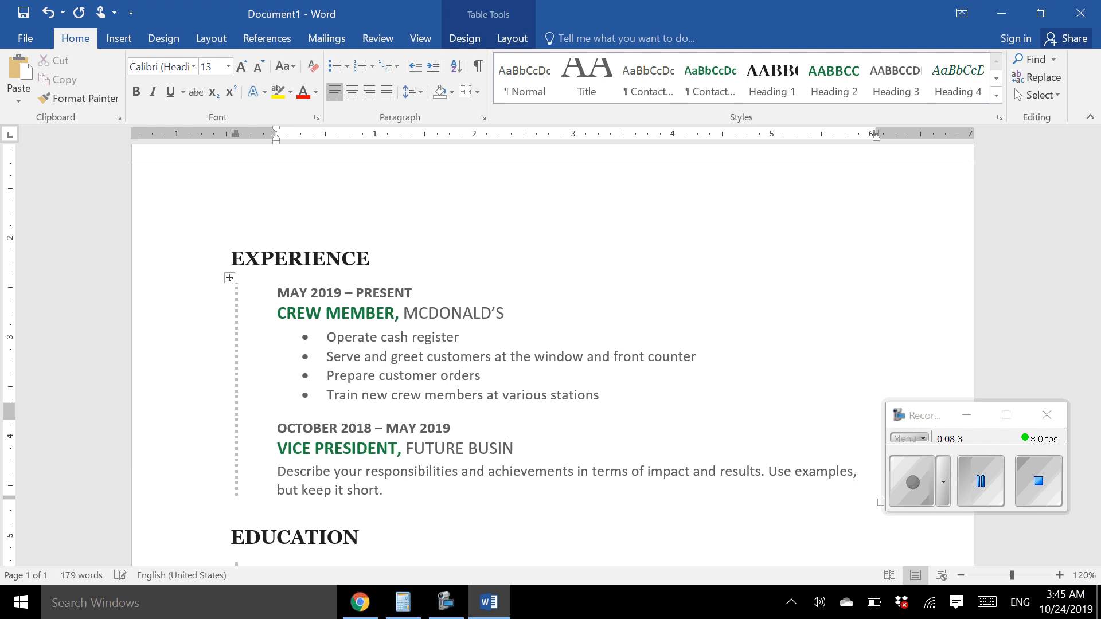
pyautogui.write('ESS LEADERS OF AME')
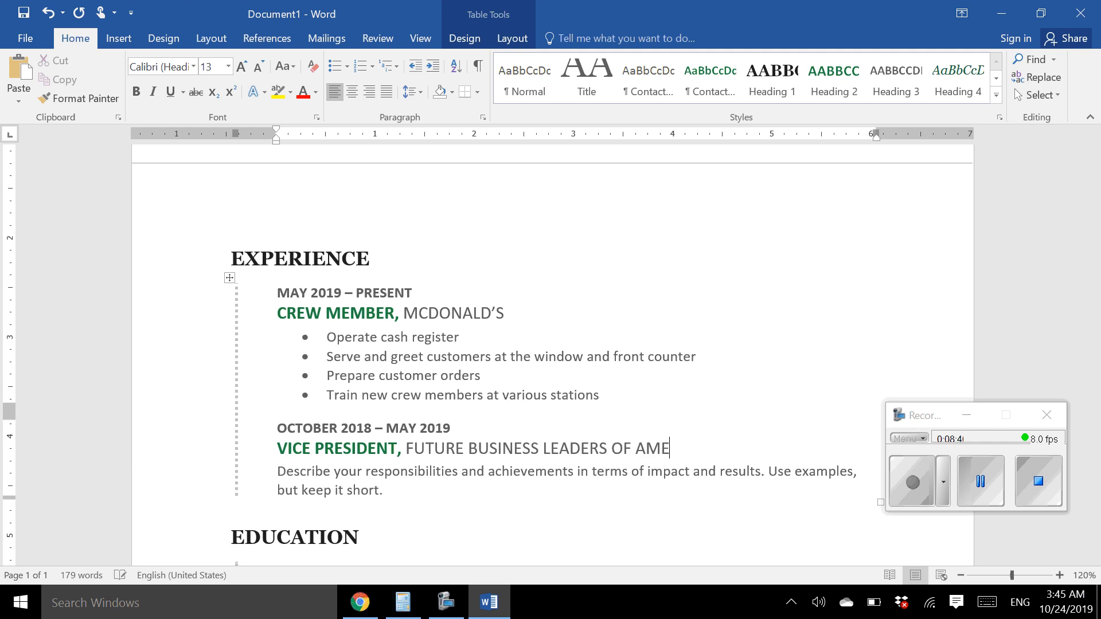
pyautogui.write('RICA ORGANIZATION')
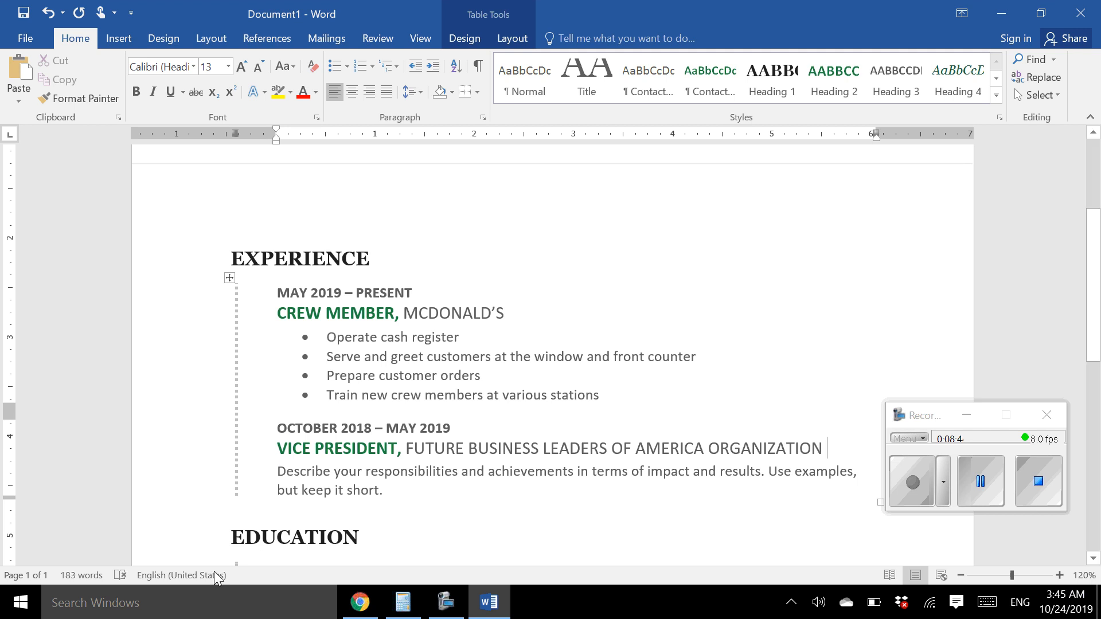
# Bullet the description with monthly meetings, competition study packets, and the annual food and toy drive plan
pyautogui.click(389, 492)
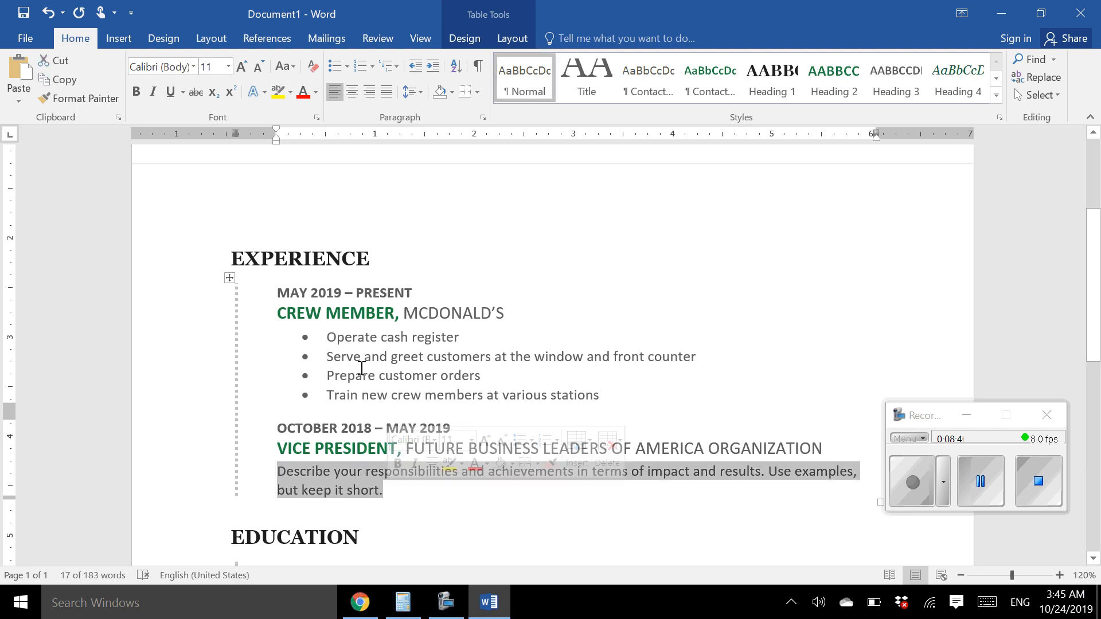
pyautogui.click(330, 70)
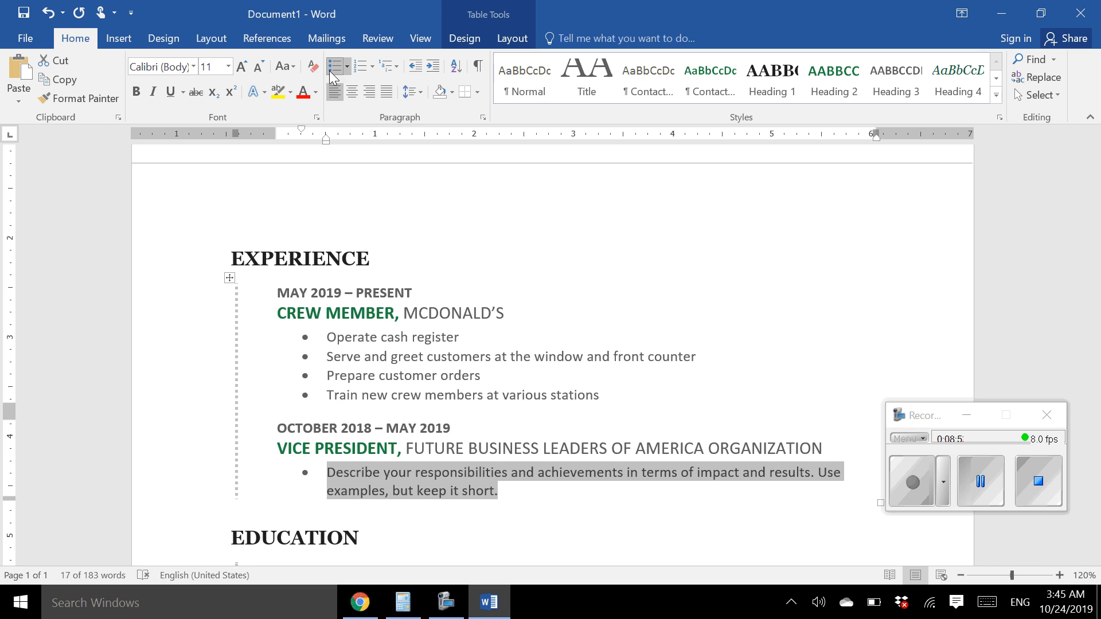
pyautogui.write('Organized ')
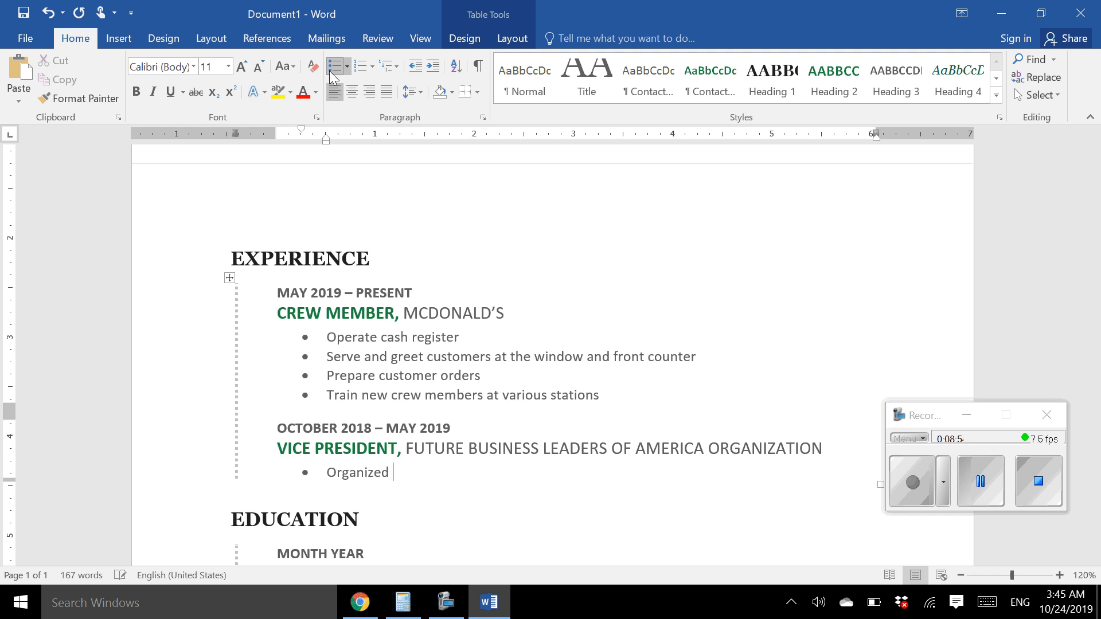
pyautogui.write('and led month')
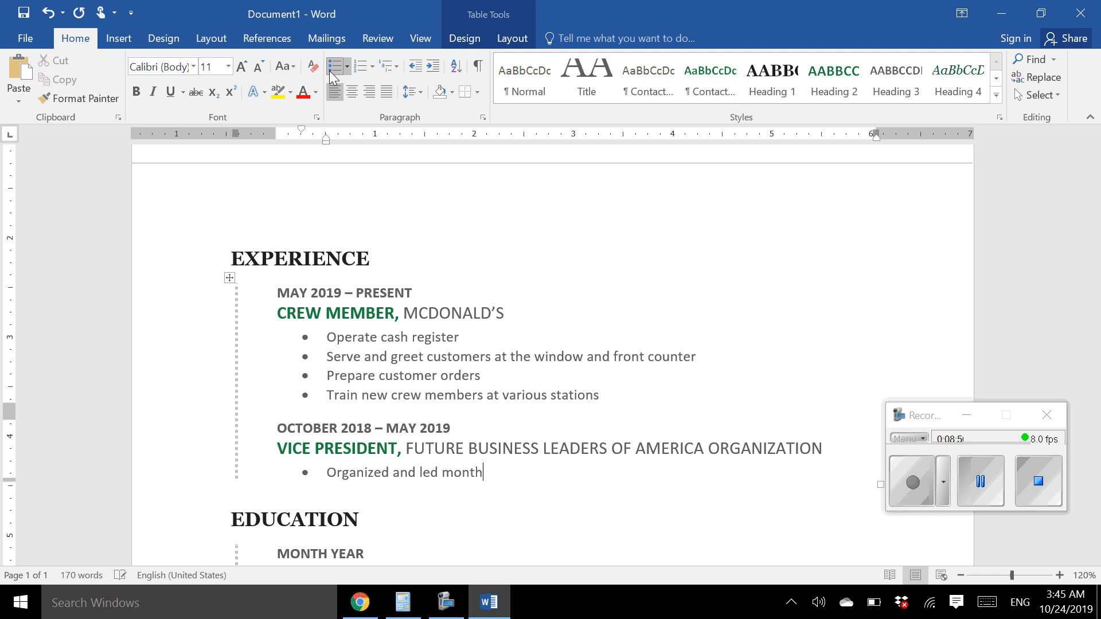
pyautogui.write('ly meetings')
pyautogui.press('Return')
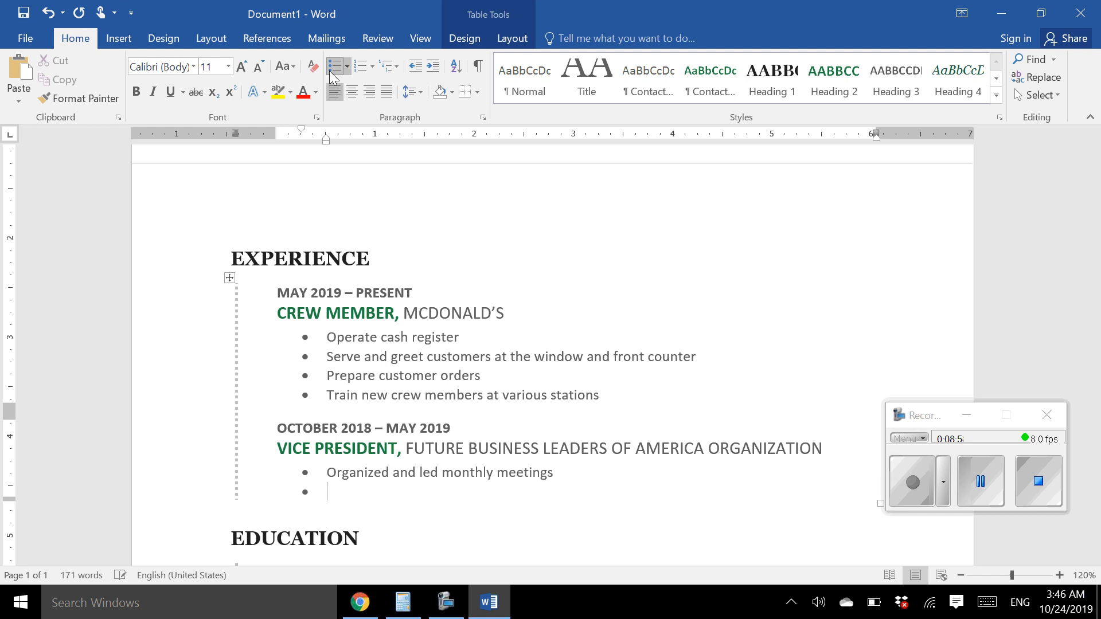
pyautogui.write('Prepared study packets for')
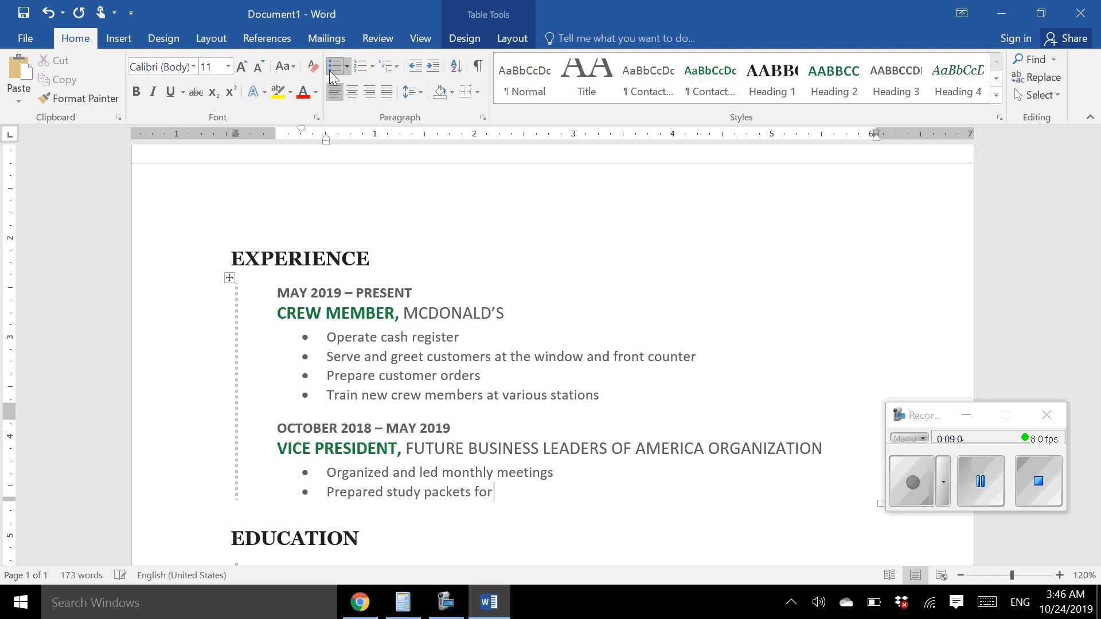
pyautogui.write(' competitions')
pyautogui.press('Return')
pyautogui.write('Constr')
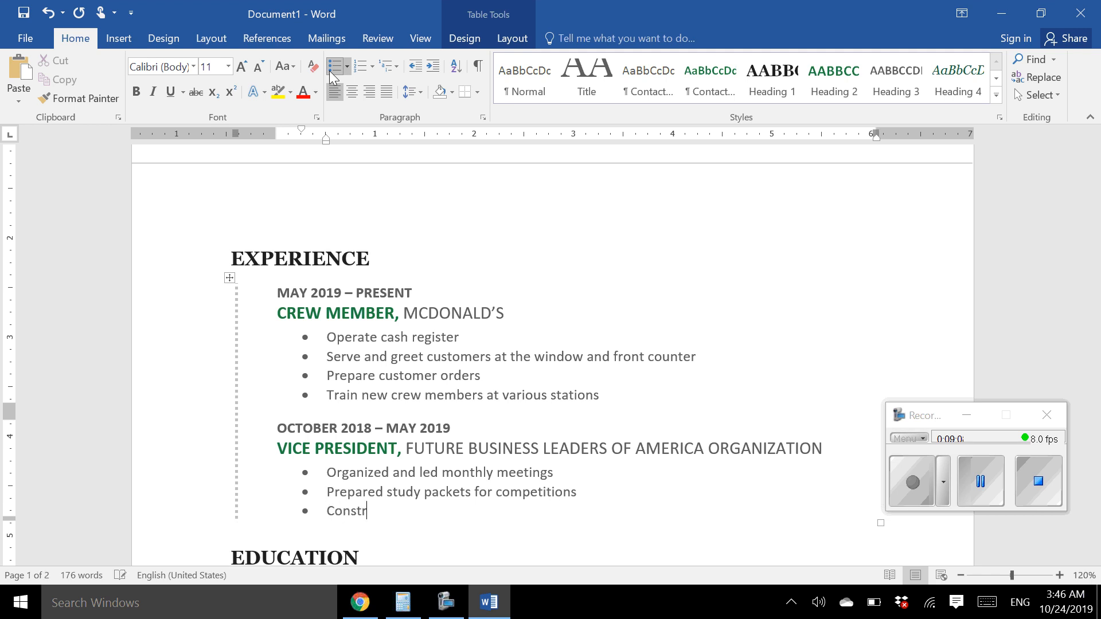
pyautogui.write('ucted a plan for the ')
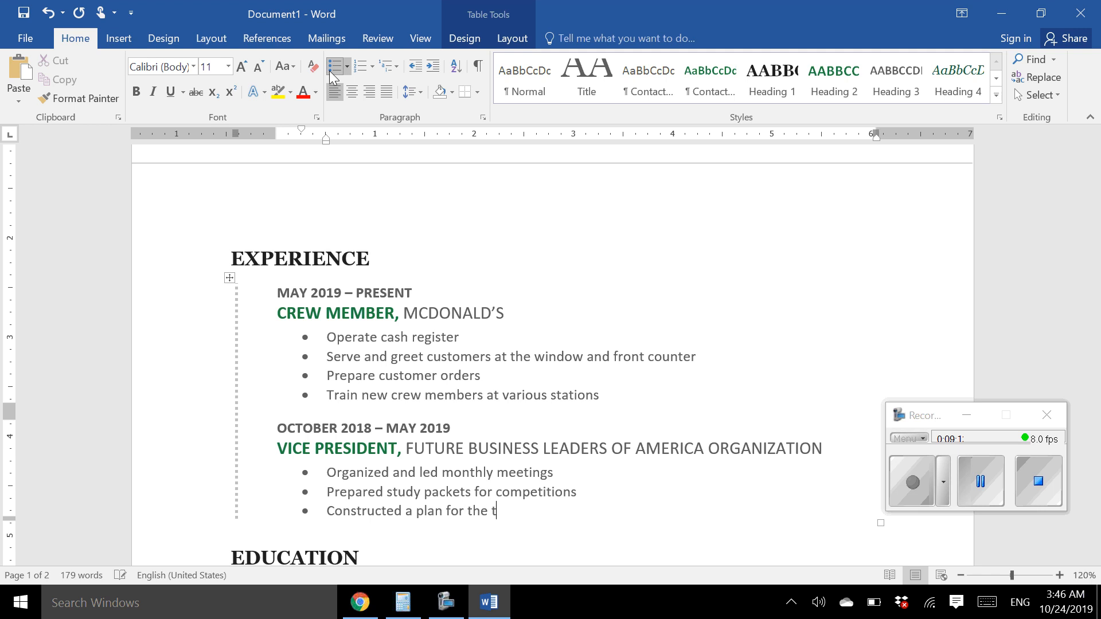
pyautogui.write('annual food and toy ')
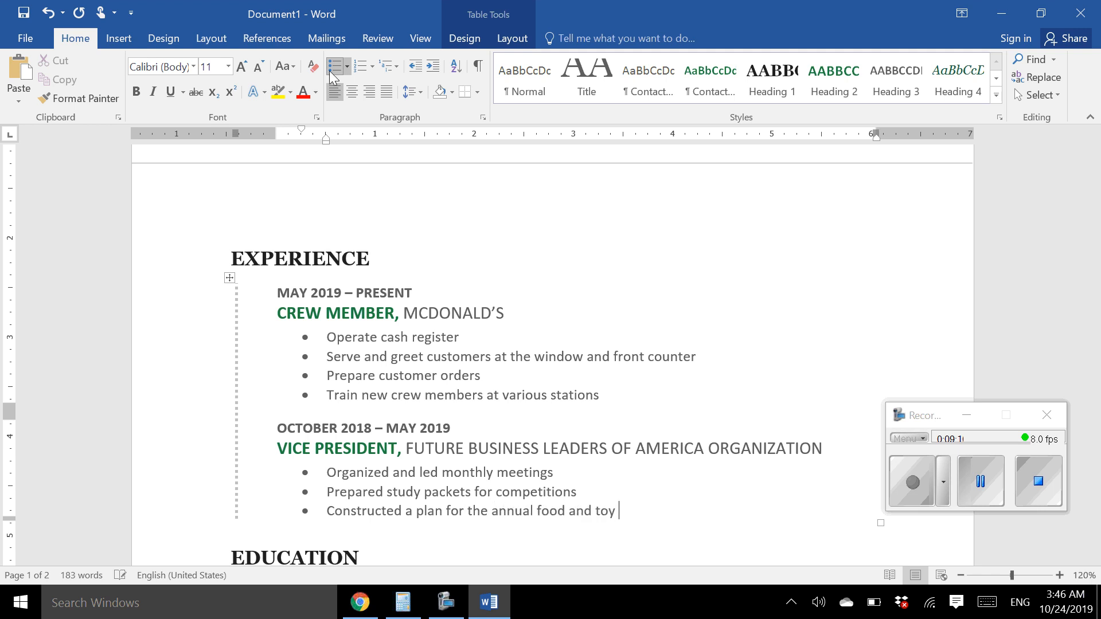
pyautogui.write('drive')
# Scroll down past the experience entries to bring the Education placeholders and Skills heading into view
pyautogui.scroll(-3, 653, 427)
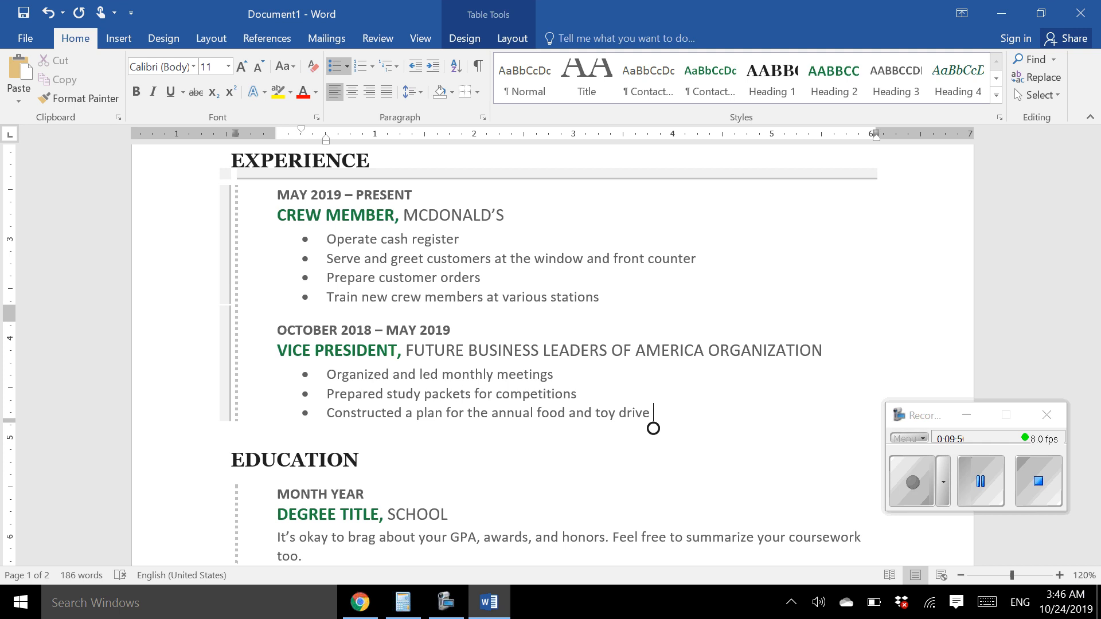
pyautogui.moveTo(653, 428); pyautogui.dragTo(653, 242)
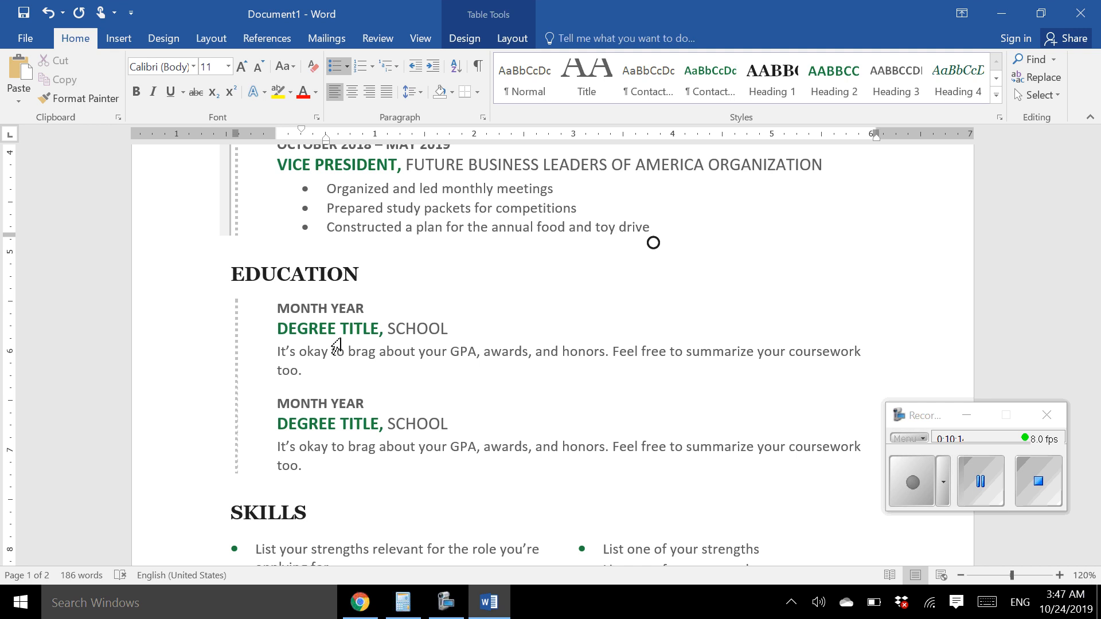
# Set the first Education entry's date to MAY 2020
pyautogui.doubleClick(309, 311)
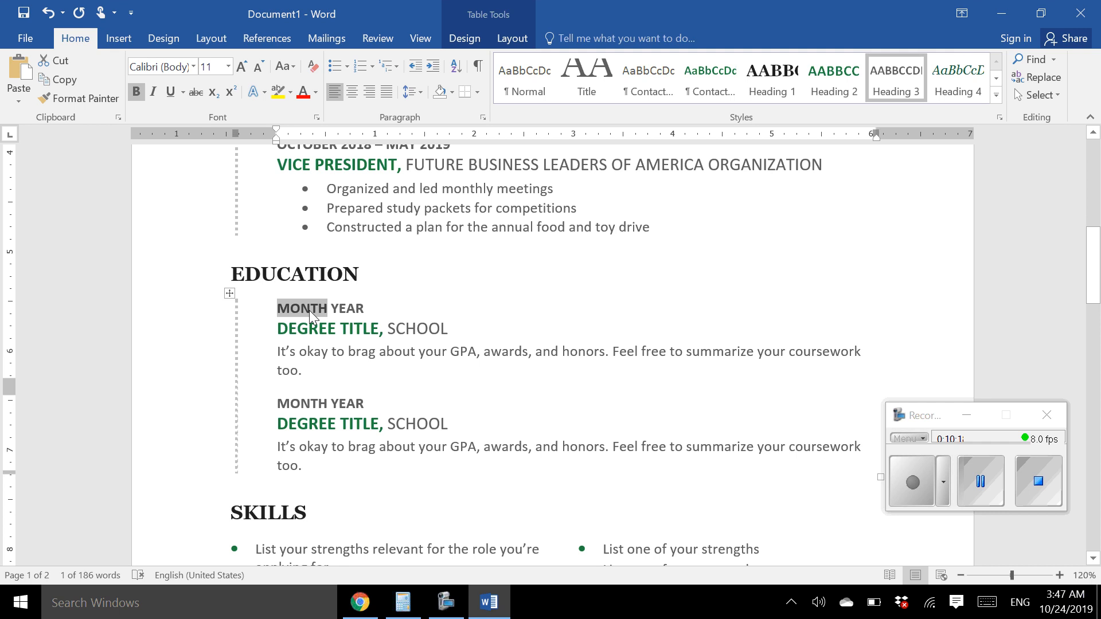
pyautogui.write('MAY')
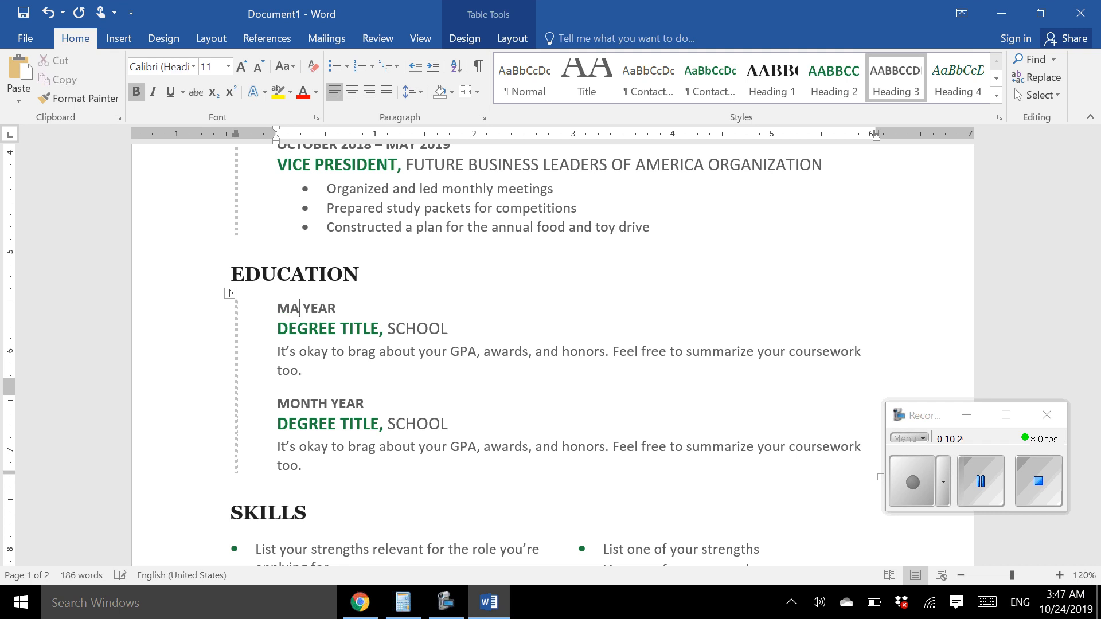
pyautogui.doubleClick(326, 305)
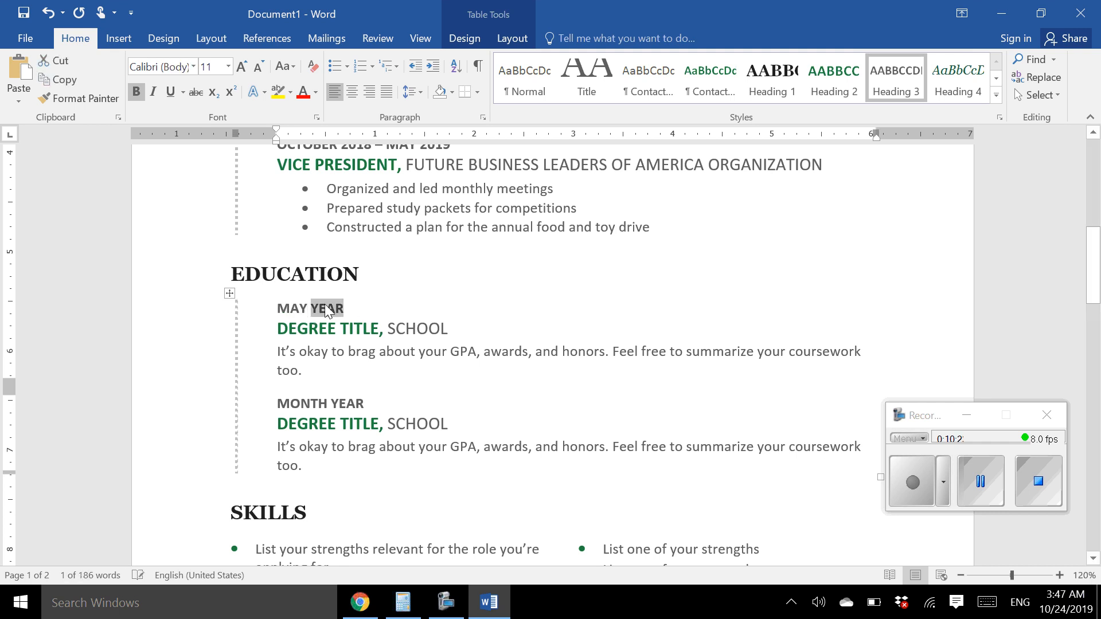
pyautogui.write('2020')
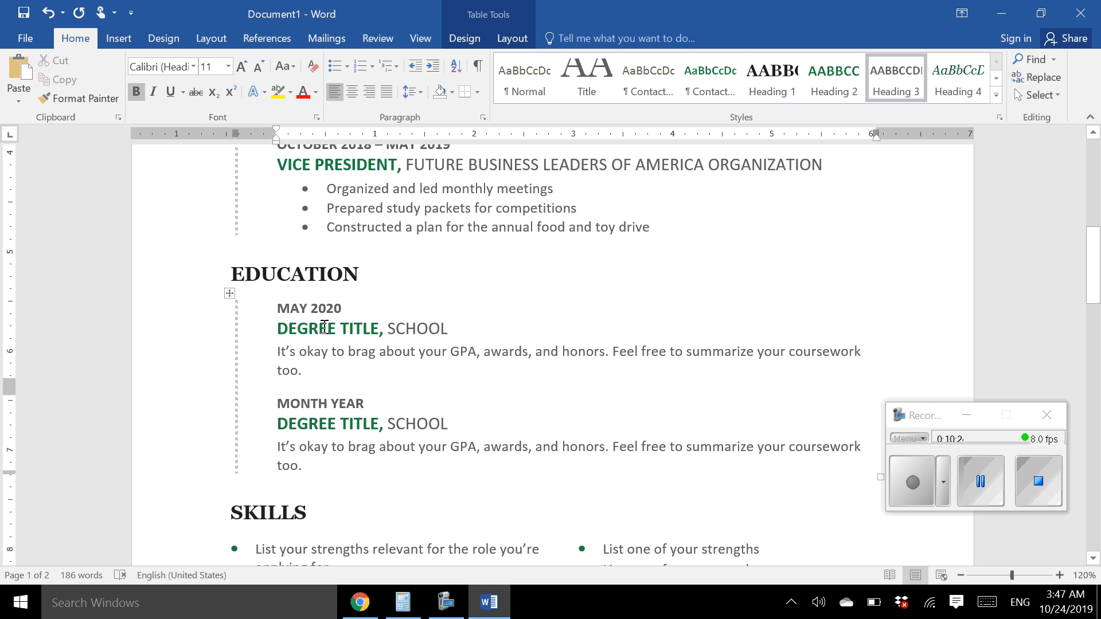
# Replace the degree title with HIGH SCHOOL DIPLOMA and the school with KNOWVILLE HIGH SCHOOL
pyautogui.click(325, 331)
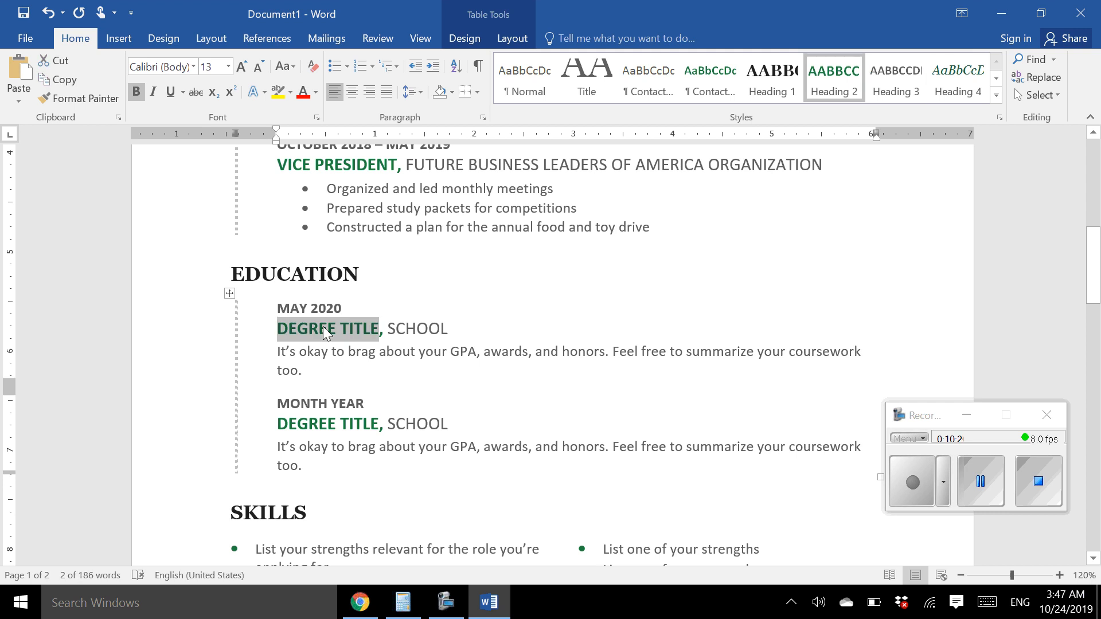
pyautogui.write('HIGH SC')
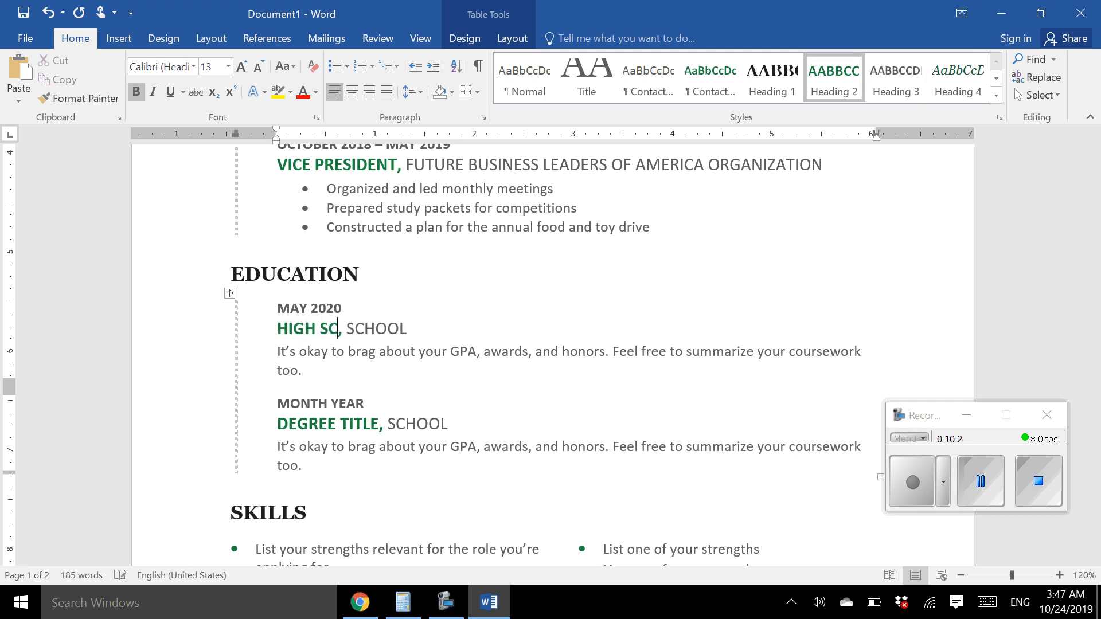
pyautogui.write('HOOL DI')
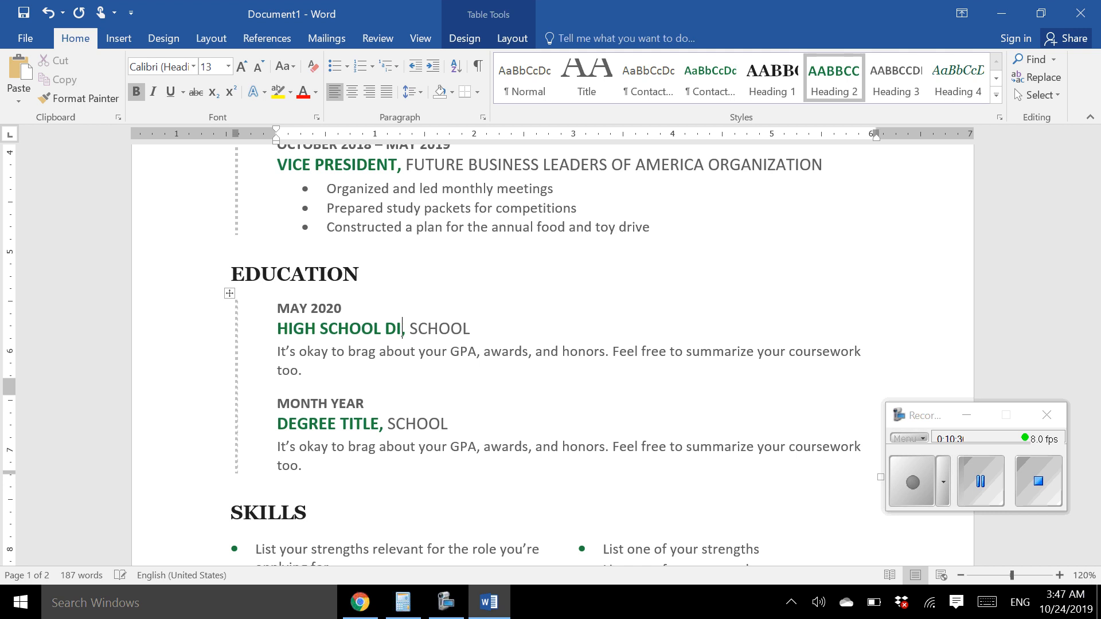
pyautogui.write('PLOMA')
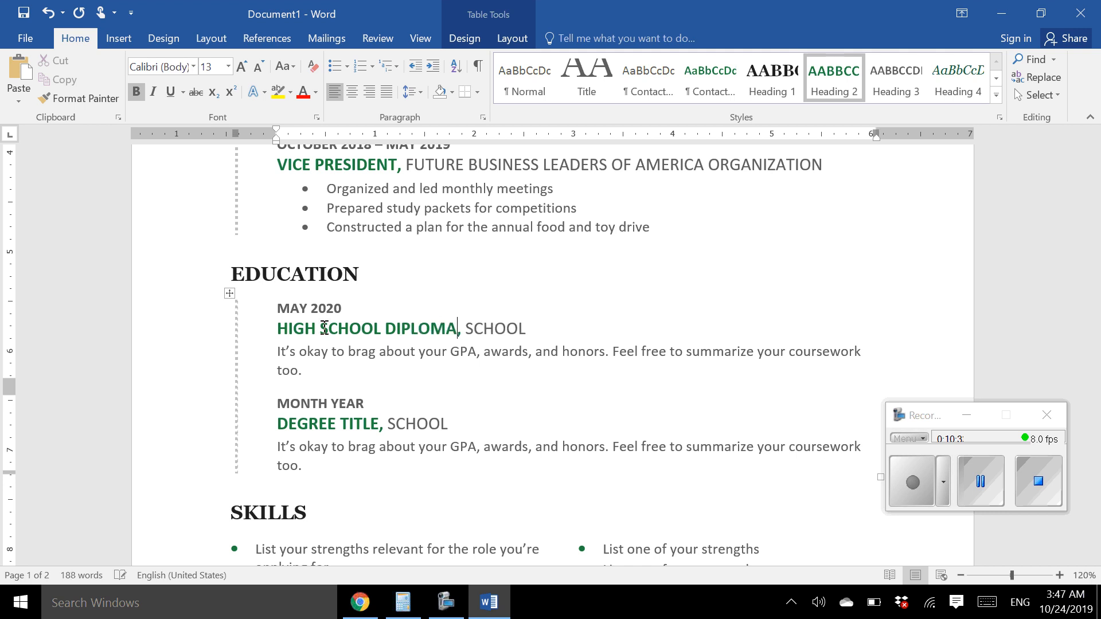
pyautogui.doubleClick(495, 333)
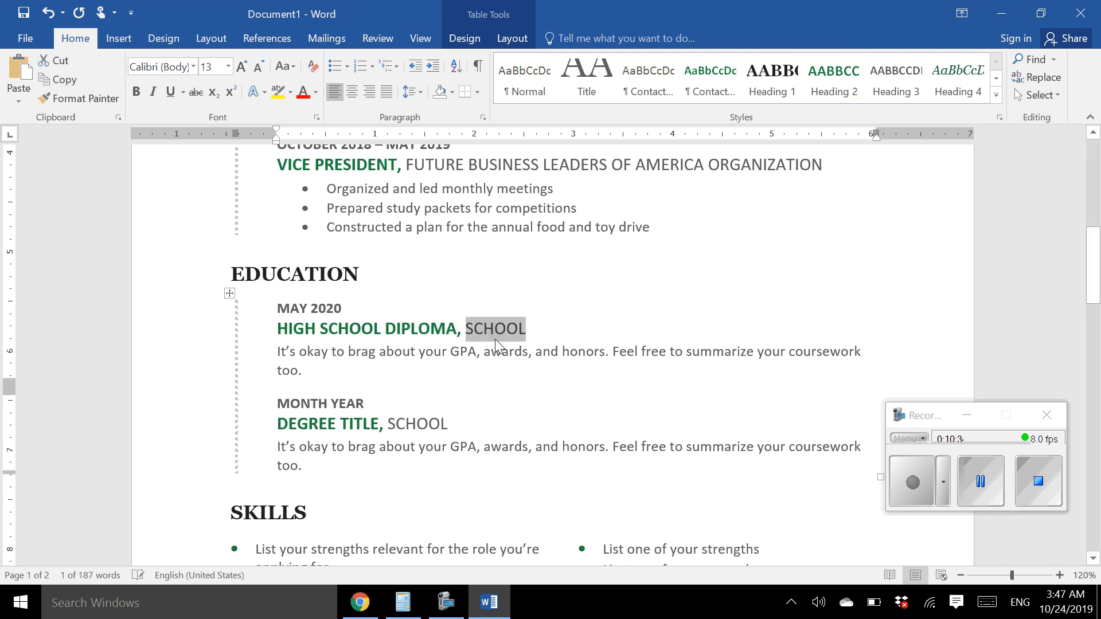
pyautogui.write('KNOWVI')
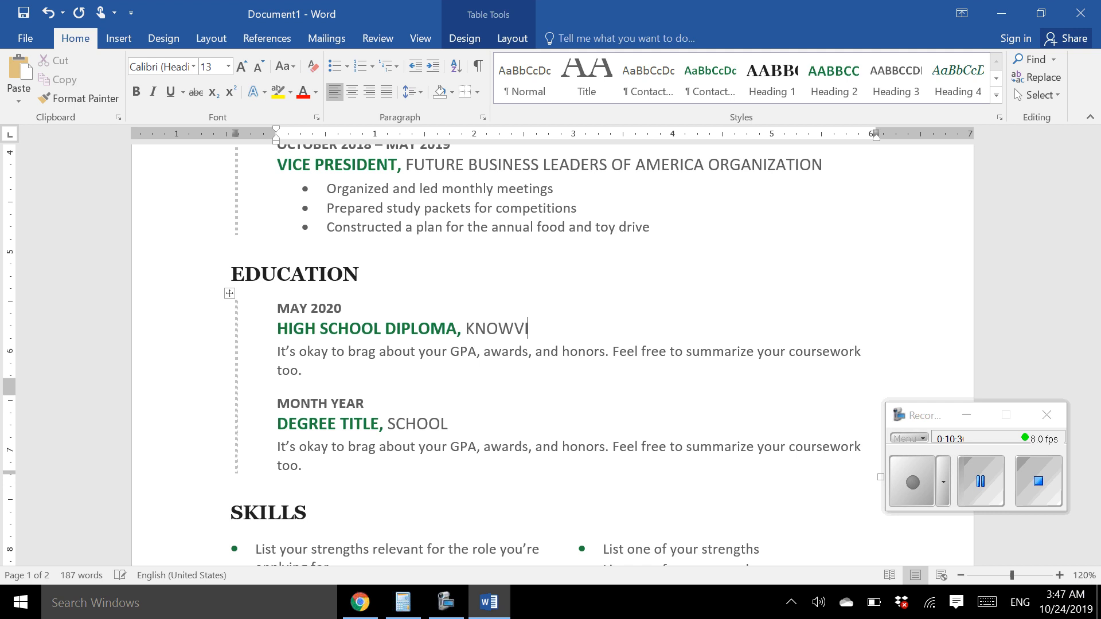
pyautogui.write('LLE HIGH SCHOOL')
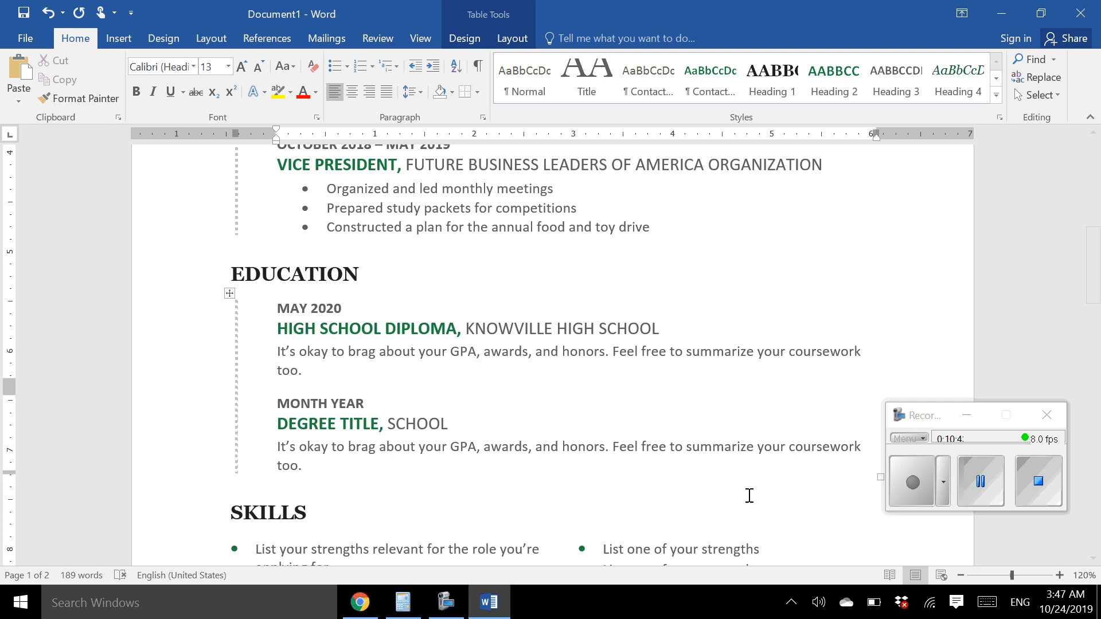
pyautogui.click(995, 494)
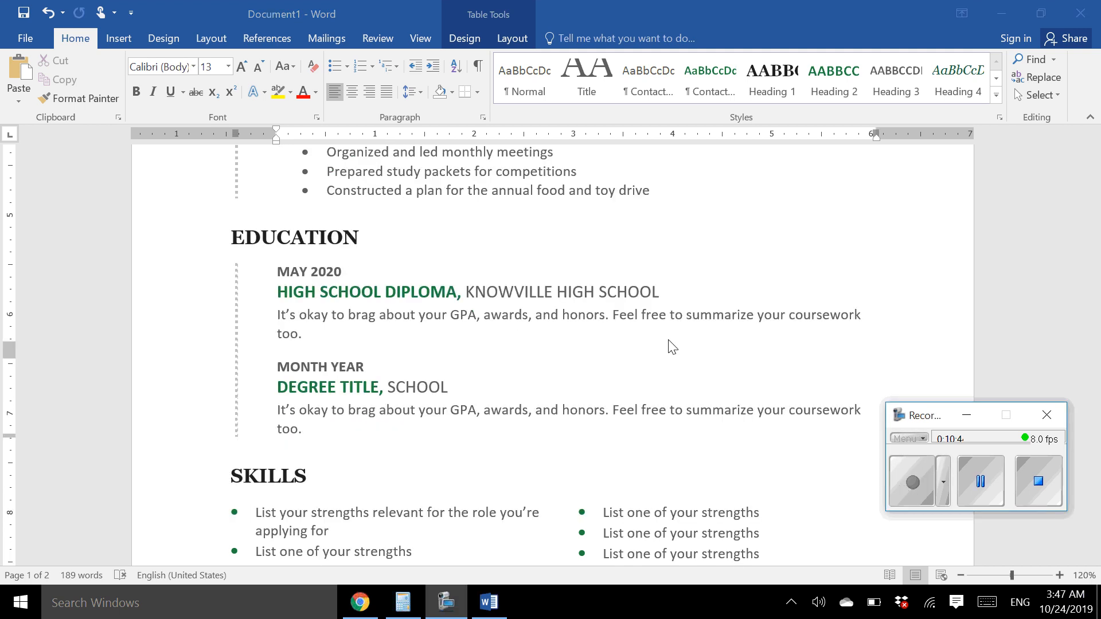
pyautogui.click(280, 322)
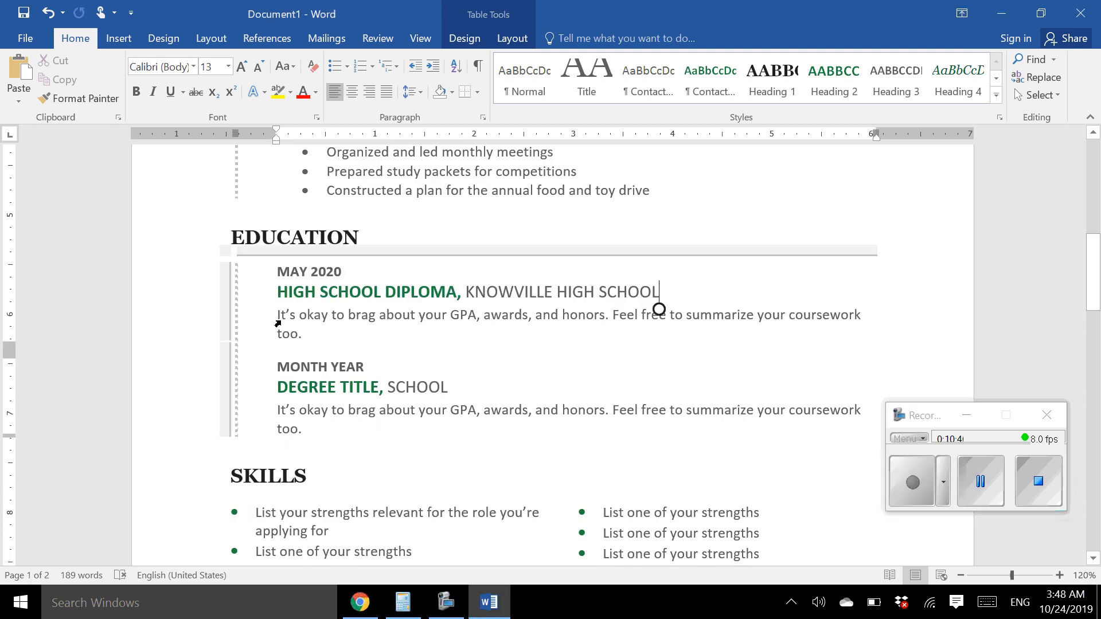
# Replace the first entry's placeholder description with 3.25 GPA and add an empty line below
pyautogui.tripleClick(279, 321)
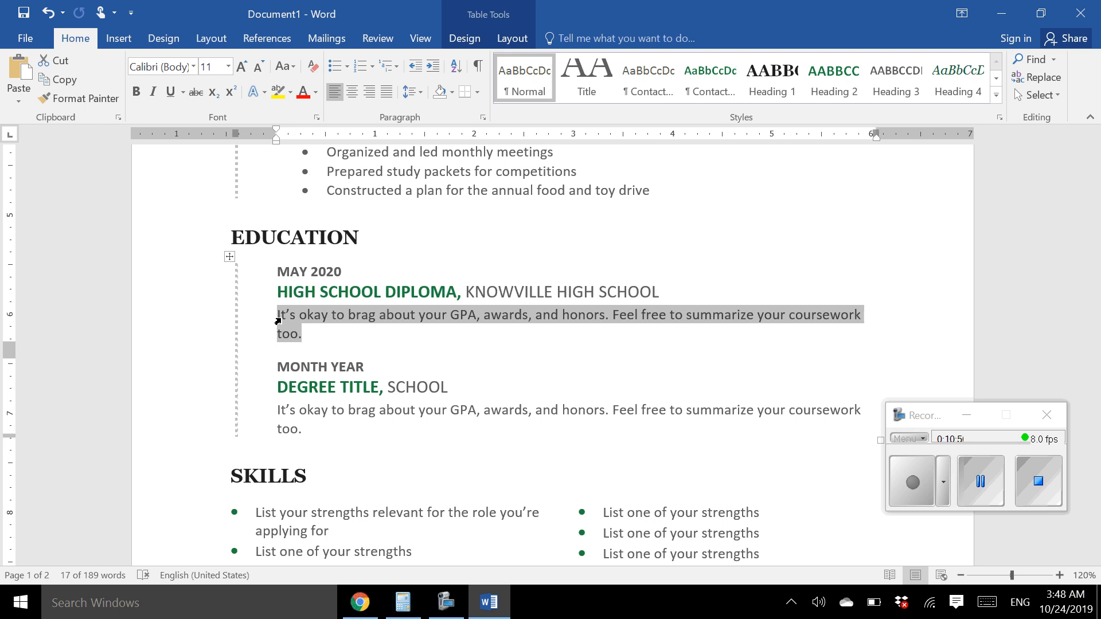
pyautogui.write('3')
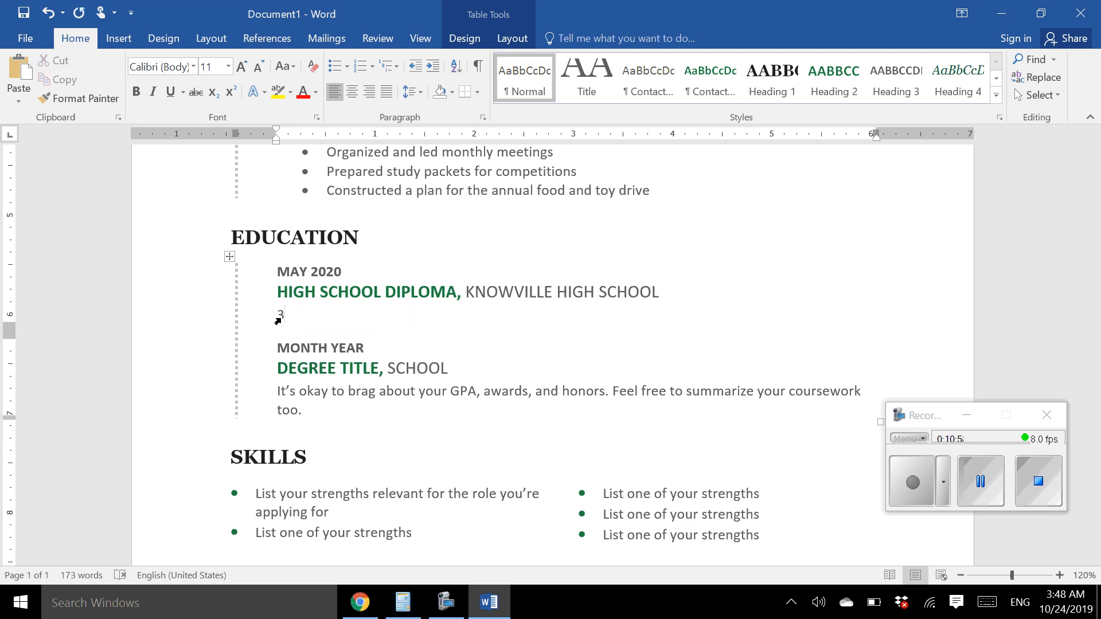
pyautogui.write('.25 GPA')
pyautogui.press('Return')
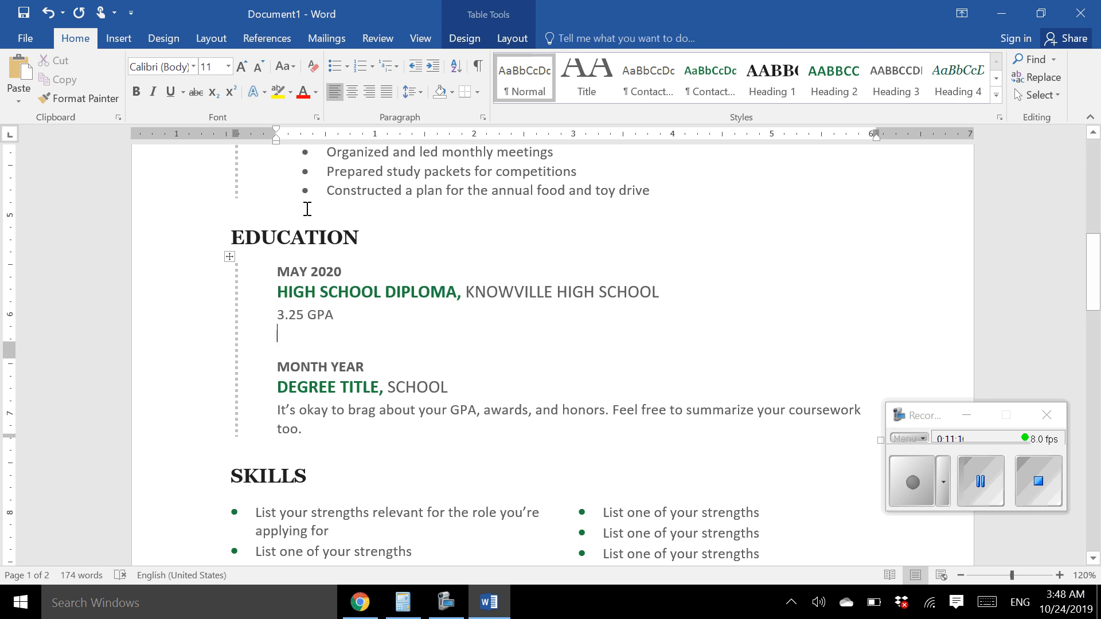
# Start a bulleted list with Arkansas Scholar and Attitude Creates Excellence Award Recipient
pyautogui.click(334, 67)
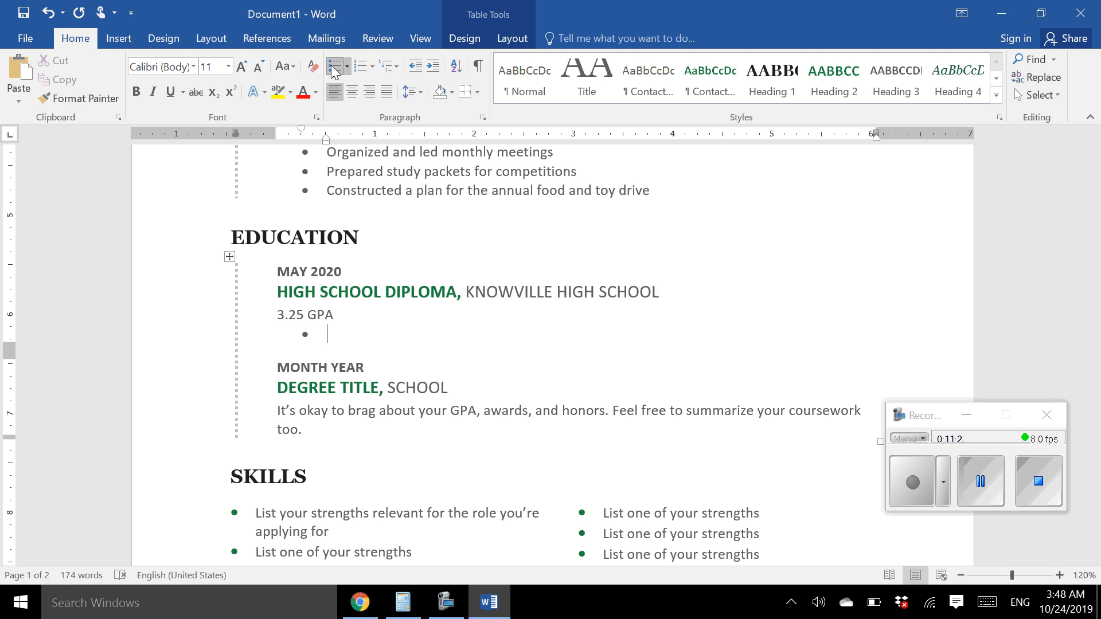
pyautogui.write('Arkansas Scholar')
pyautogui.press('Return')
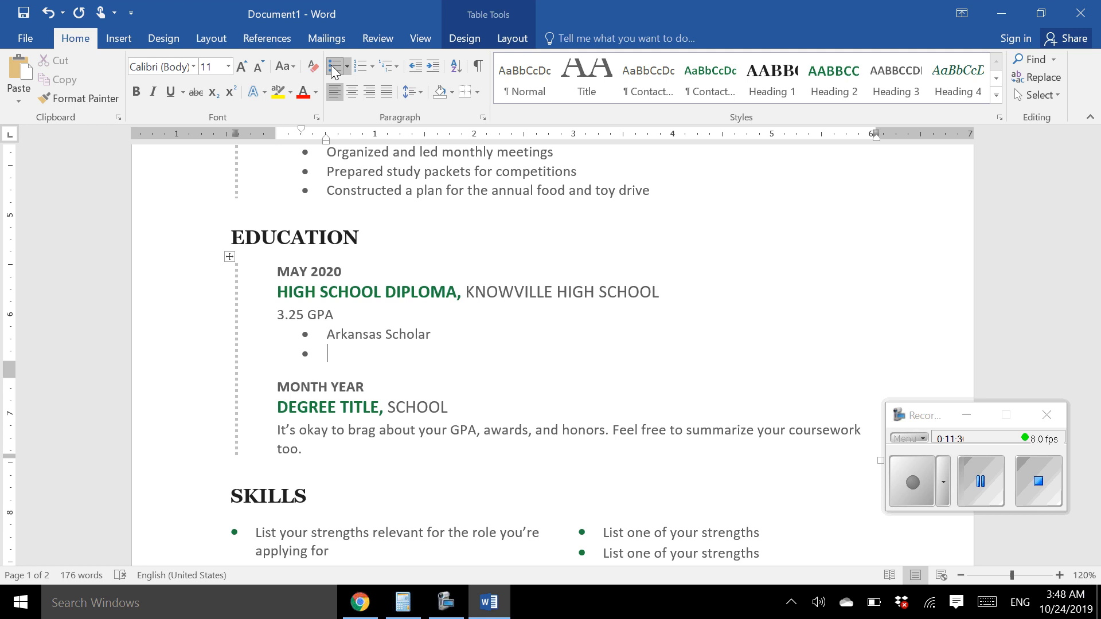
pyautogui.write('Attitude Create')
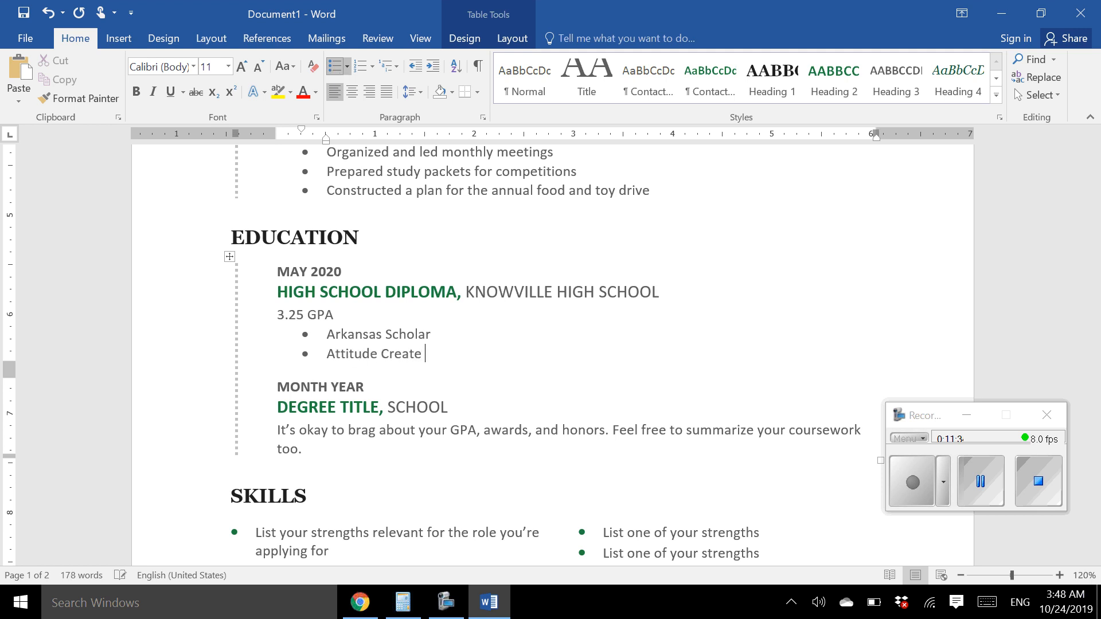
pyautogui.write('s Excc')
pyautogui.press('BackSpace')
pyautogui.write('ellence ')
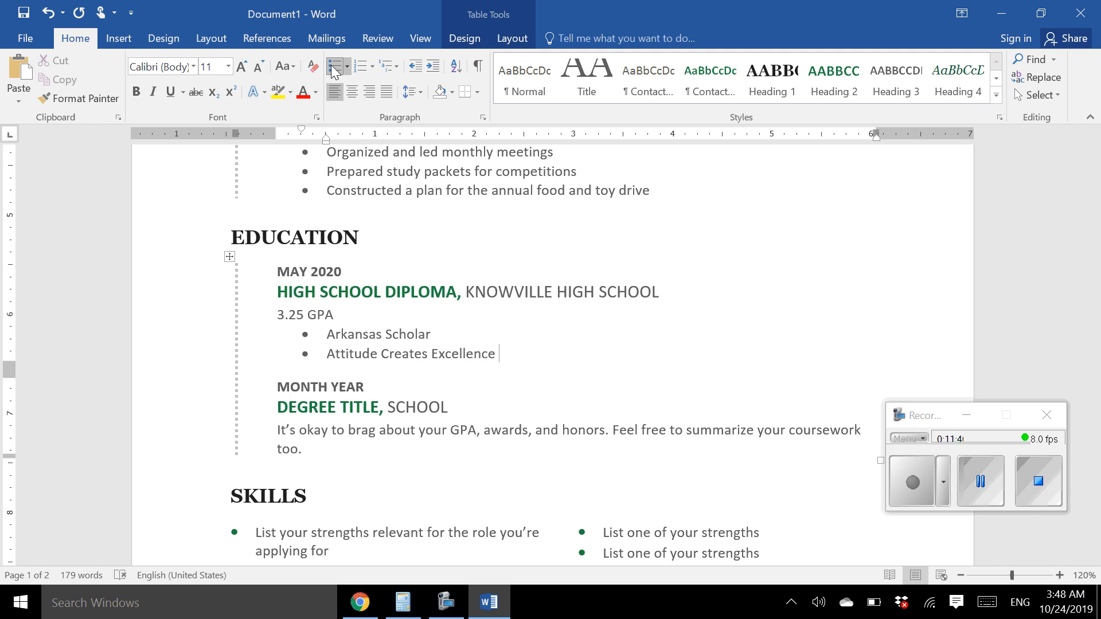
pyautogui.write('Award Recipient')
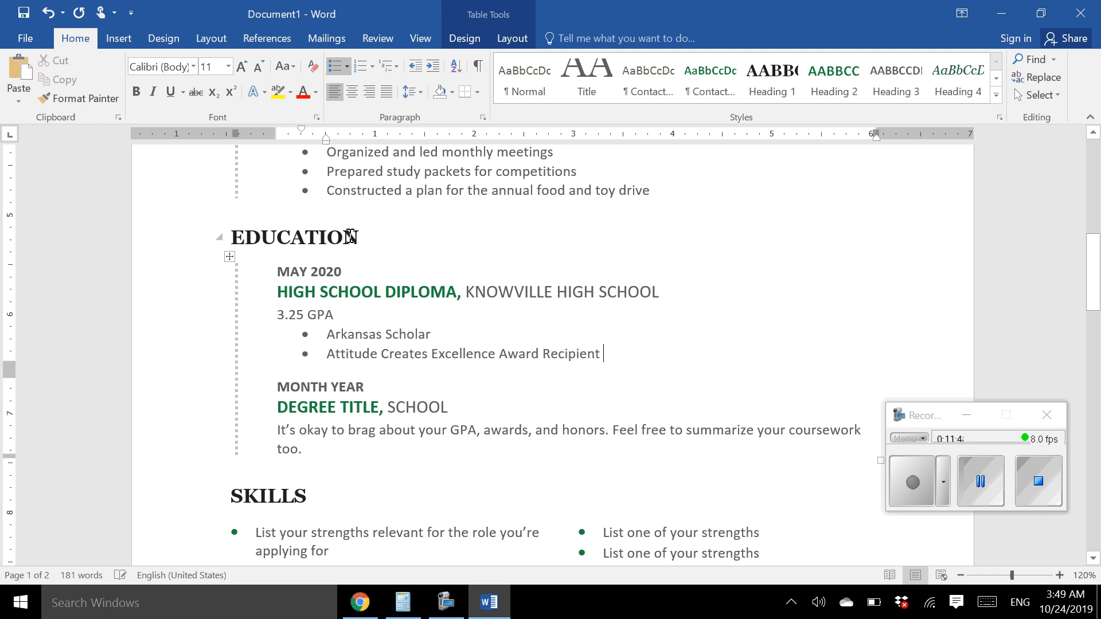
# Add a third honor bullet, National Honor Society, after the award line
pyautogui.click(983, 488)
pyautogui.click(908, 488)
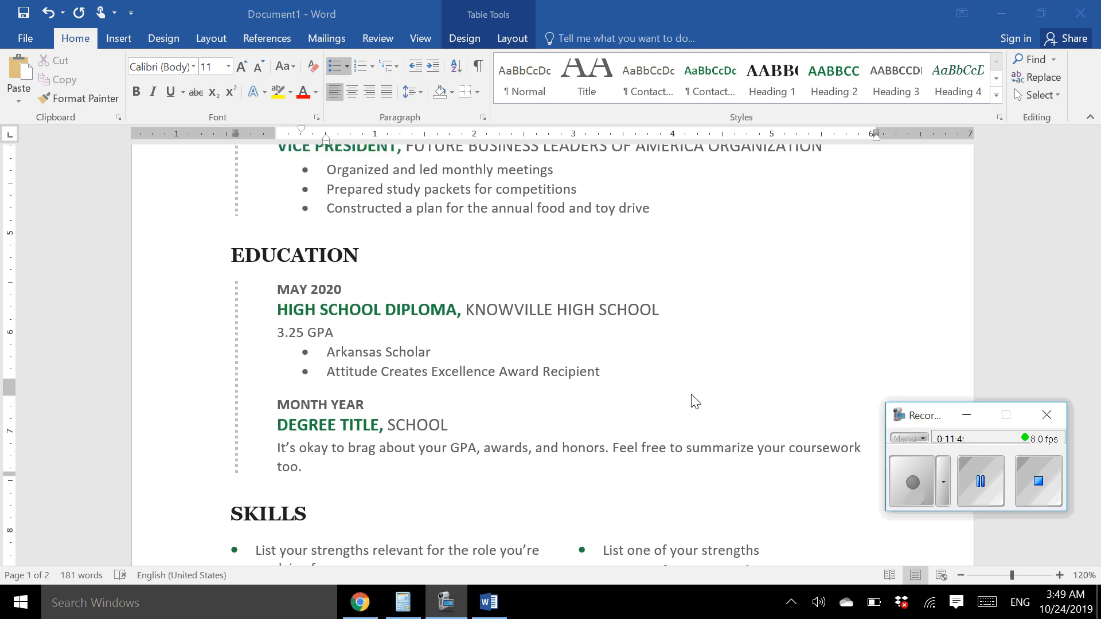
pyautogui.click(625, 388)
pyautogui.press('Return')
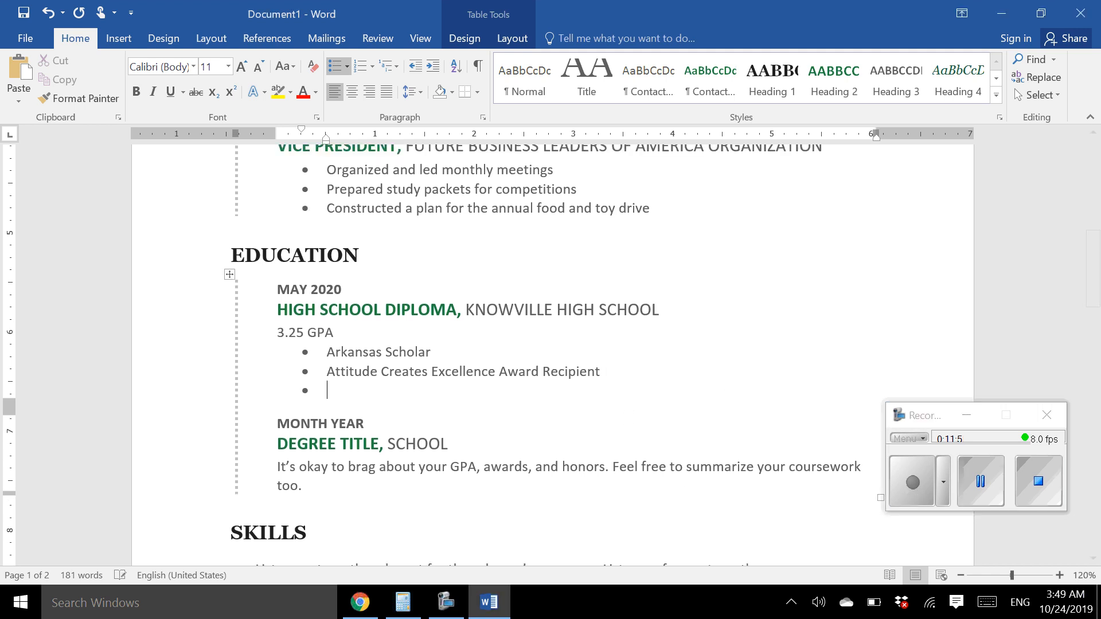
pyautogui.write('National Honor Sot')
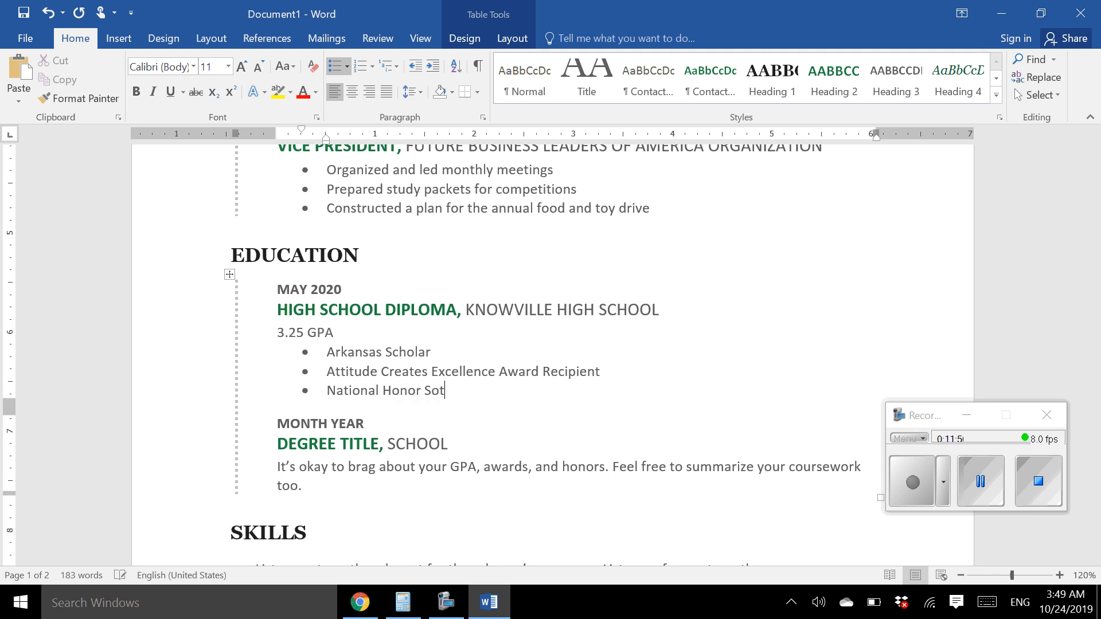
pyautogui.press('BackSpace')
pyautogui.write('ciety')
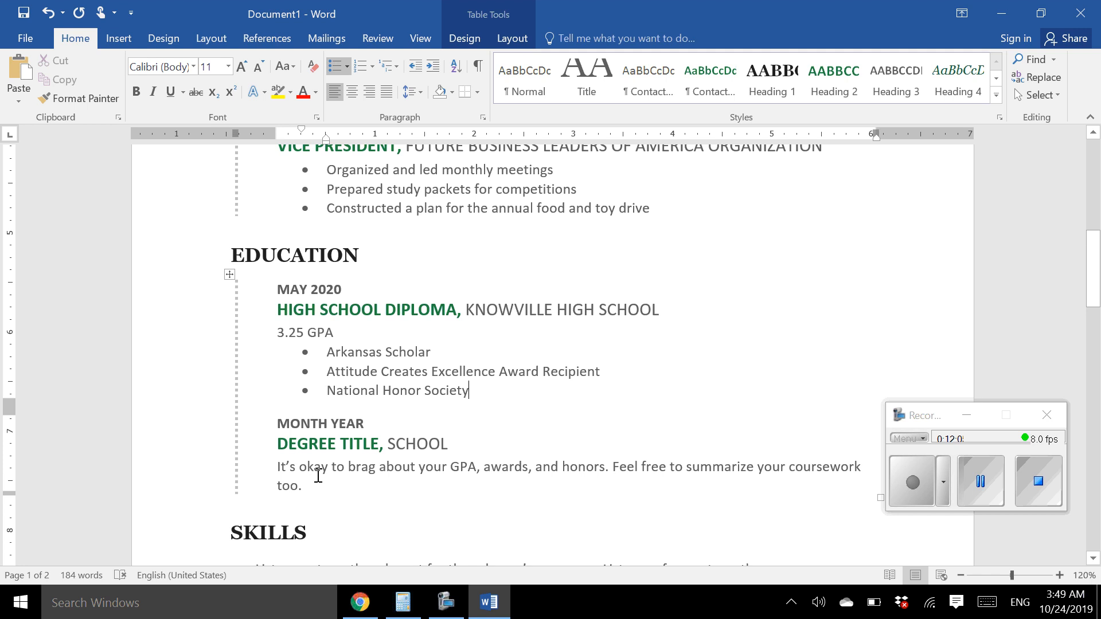
# Delete the second MONTH YEAR / DEGREE TITLE placeholder entry from Education
pyautogui.moveTo(314, 484); pyautogui.dragTo(277, 427)
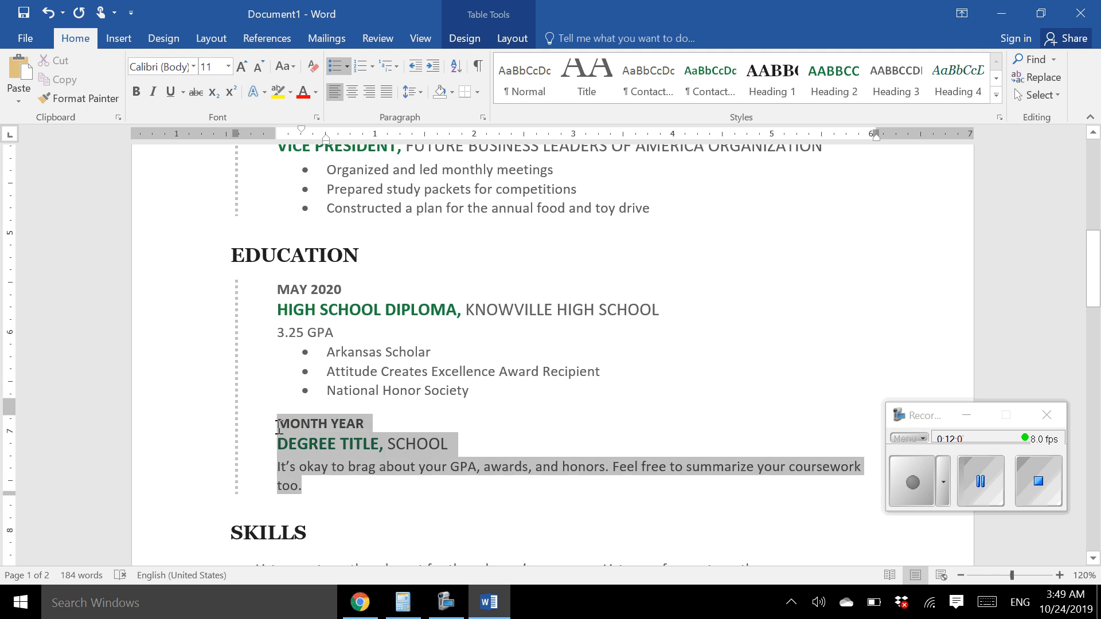
pyautogui.press('Delete')
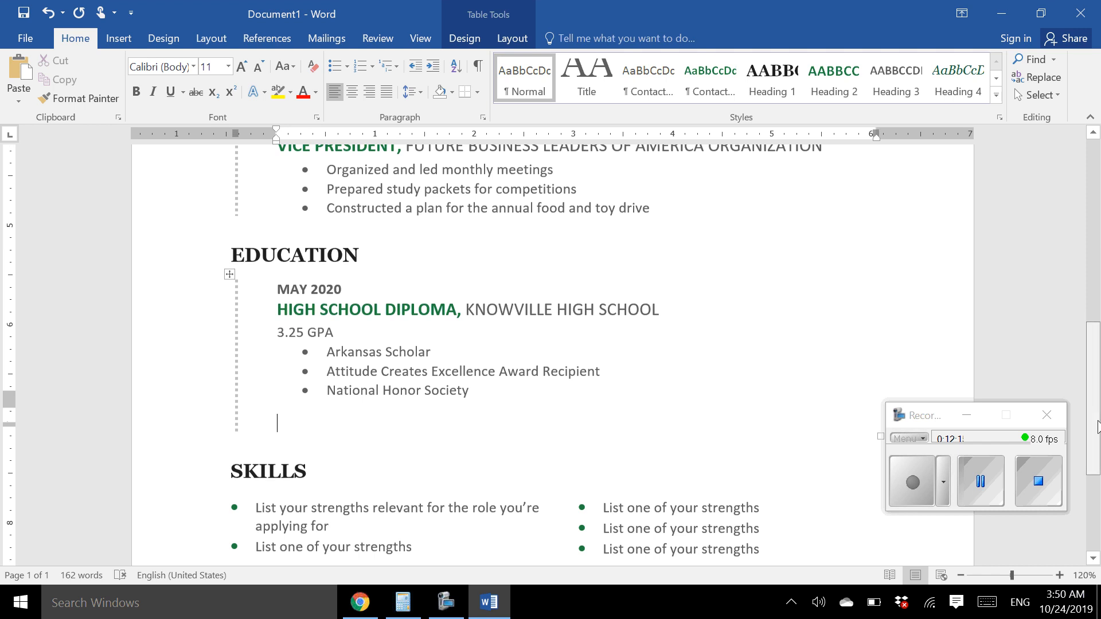
pyautogui.scroll(-2, 1097, 427)
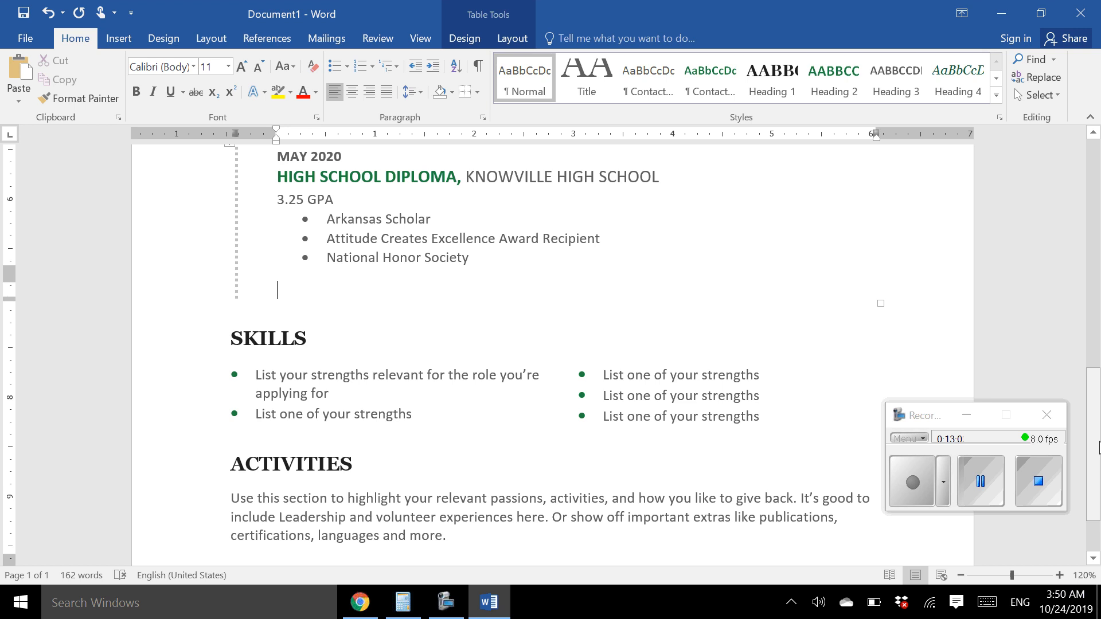
# Fill the left Skills bullets with Microsoft Word, Microsoft PowerPoint, and Bilingual- Spanish and English
pyautogui.tripleClick(348, 389)
pyautogui.write('Mic')
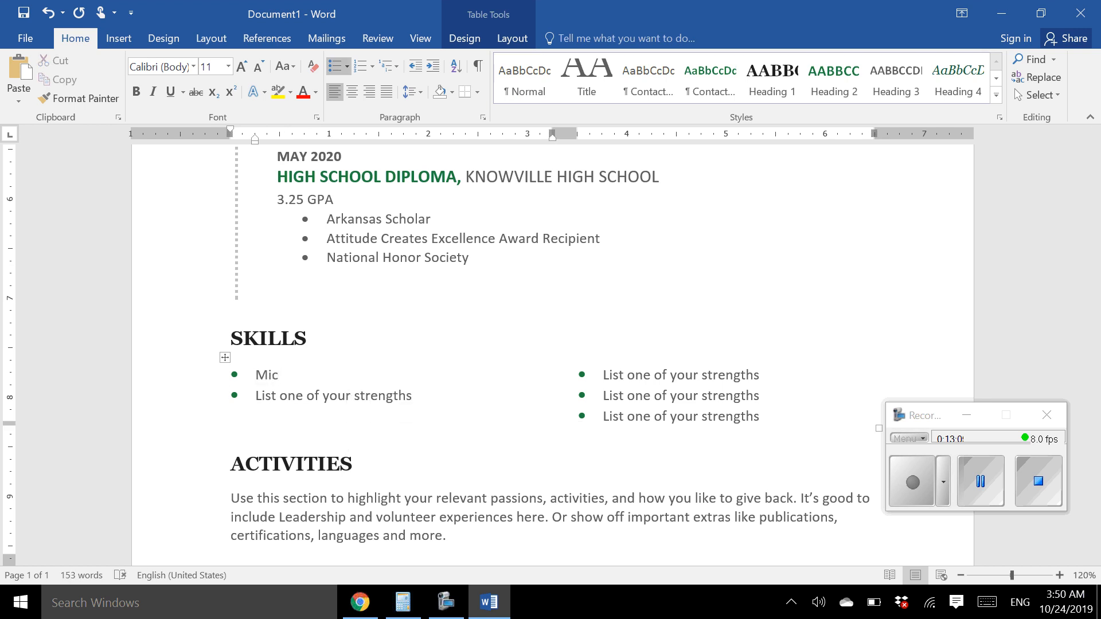
pyautogui.write('rosoft Word')
pyautogui.click(344, 401)
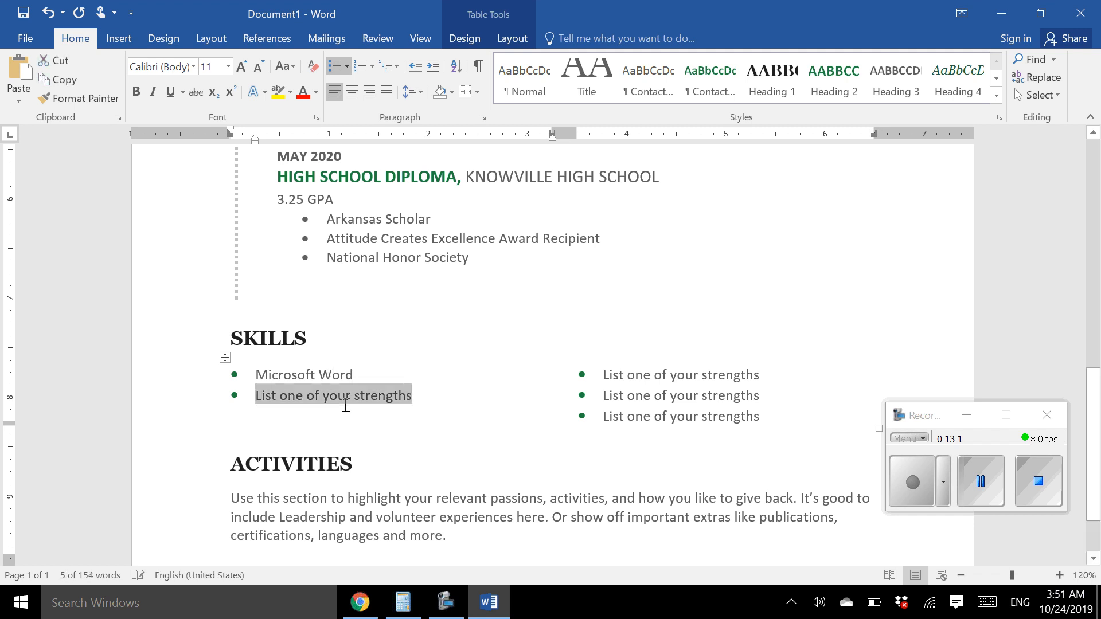
pyautogui.write('Microsof')
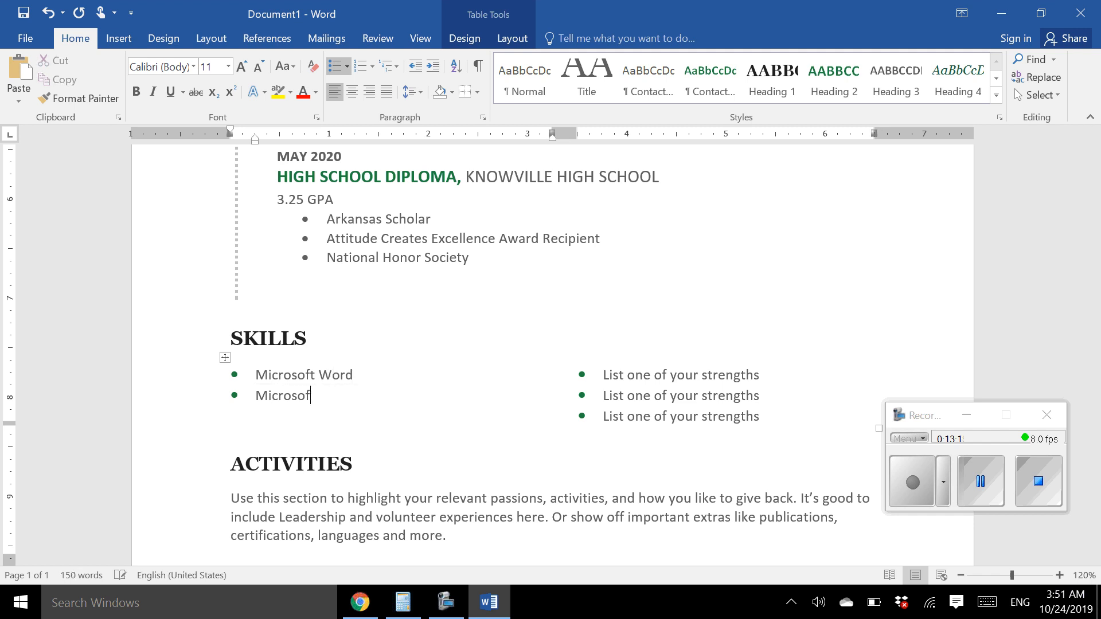
pyautogui.write('t PowerPoint')
pyautogui.press('Return')
pyautogui.write('B')
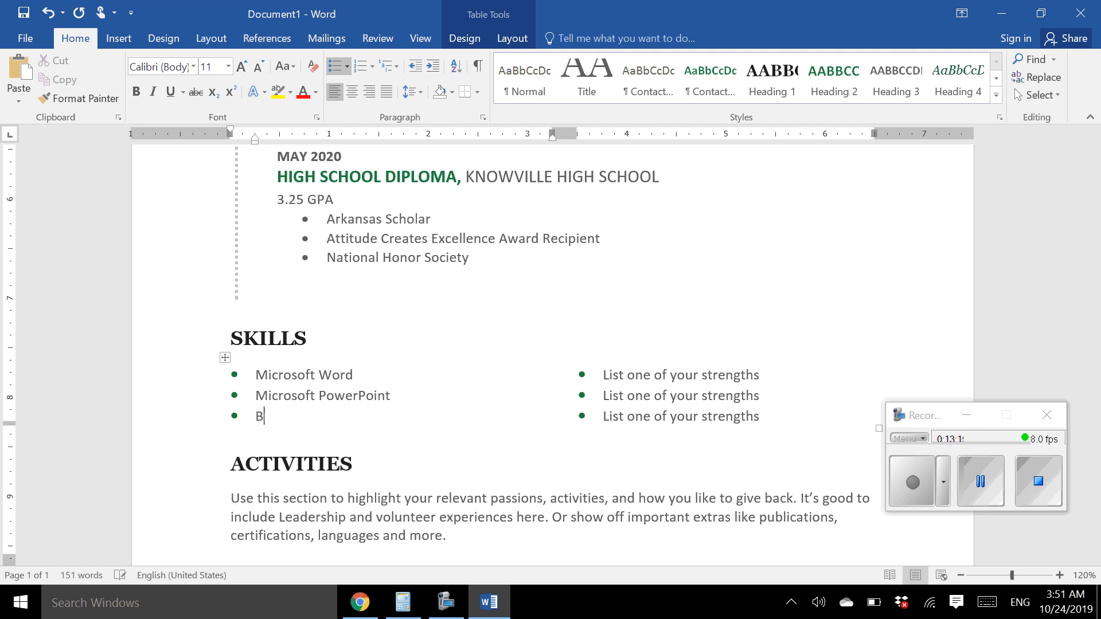
pyautogui.write('ilingual- Spanish ar')
pyautogui.write('d Enl')
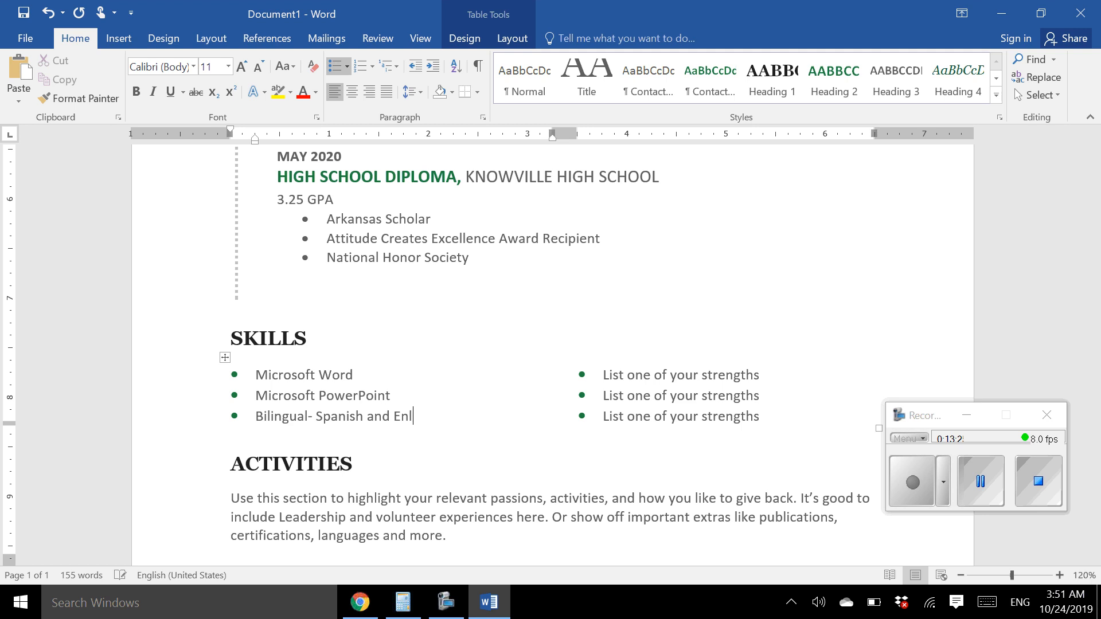
pyautogui.press('BackSpace')
# Finish 'English' and enter Mathematics and Computer Problem Solving in the right Skills column
pyautogui.write('glish')
pyautogui.click(637, 377)
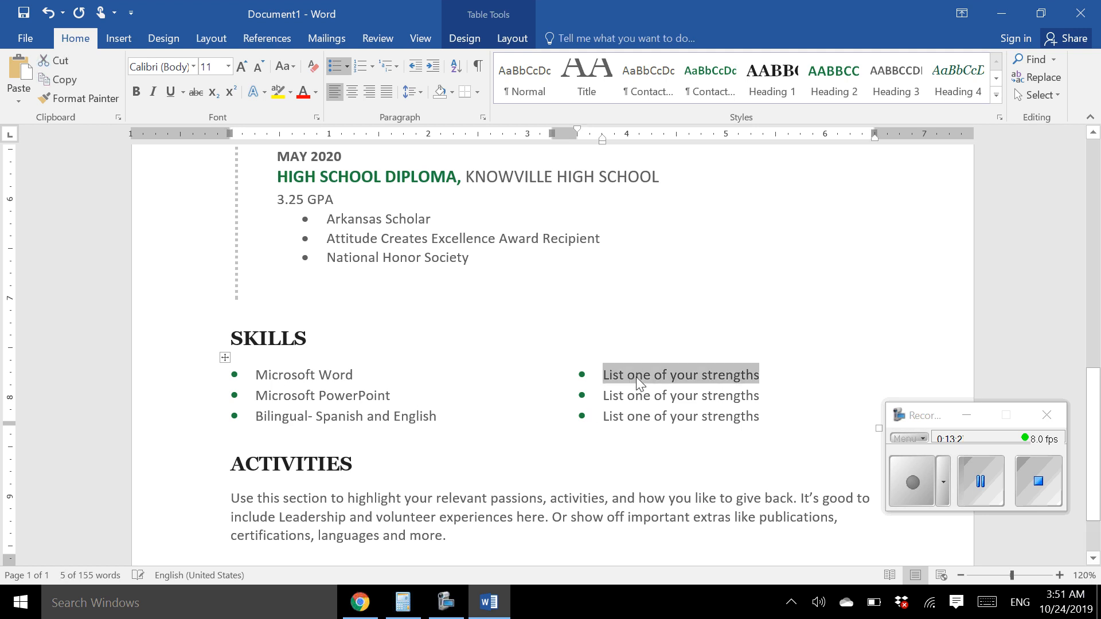
pyautogui.write('M')
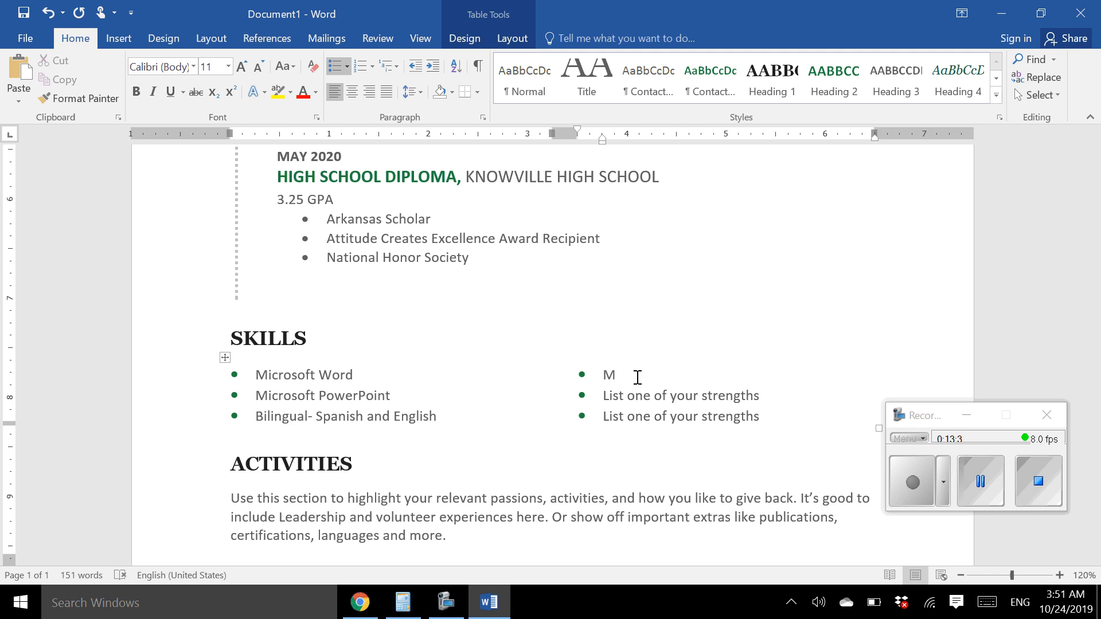
pyautogui.write('athematics')
pyautogui.click(737, 397)
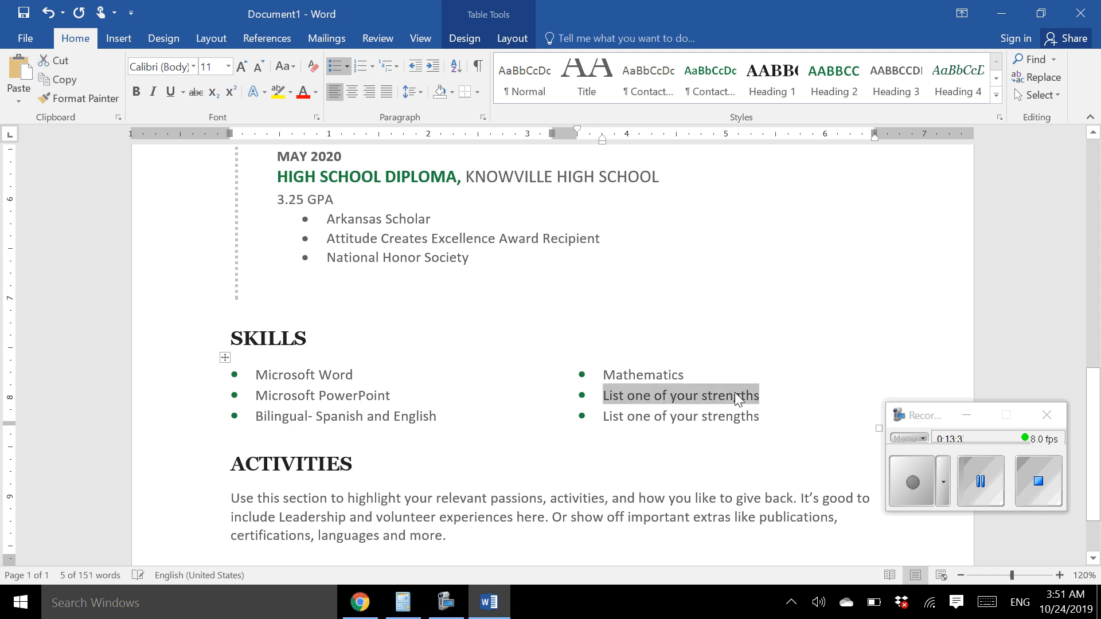
pyautogui.write('Computer')
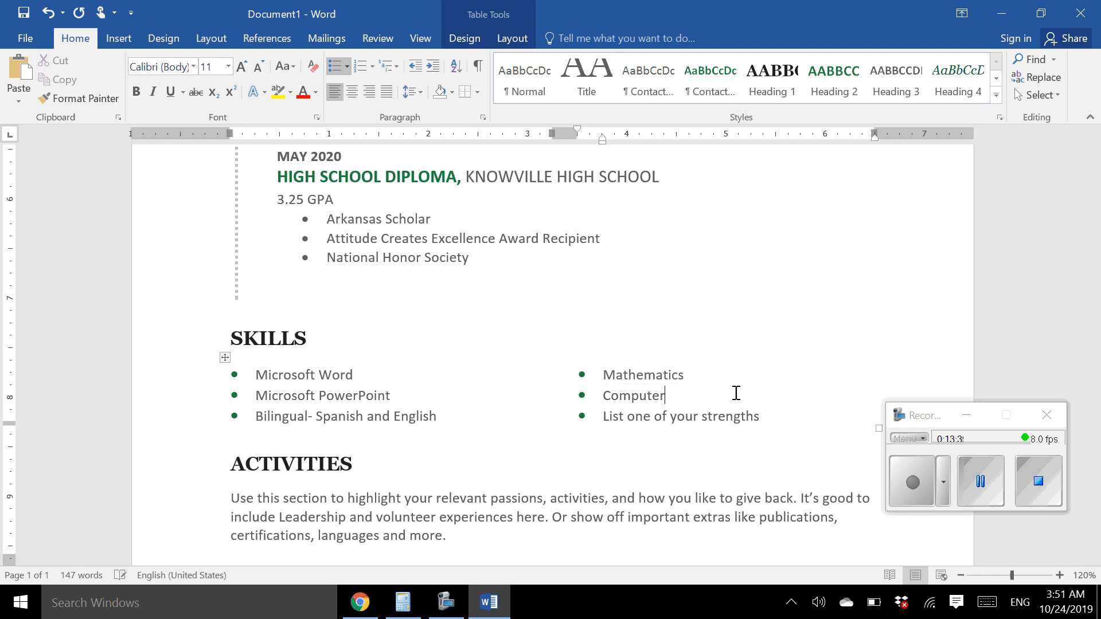
pyautogui.write(' Problem Solving')
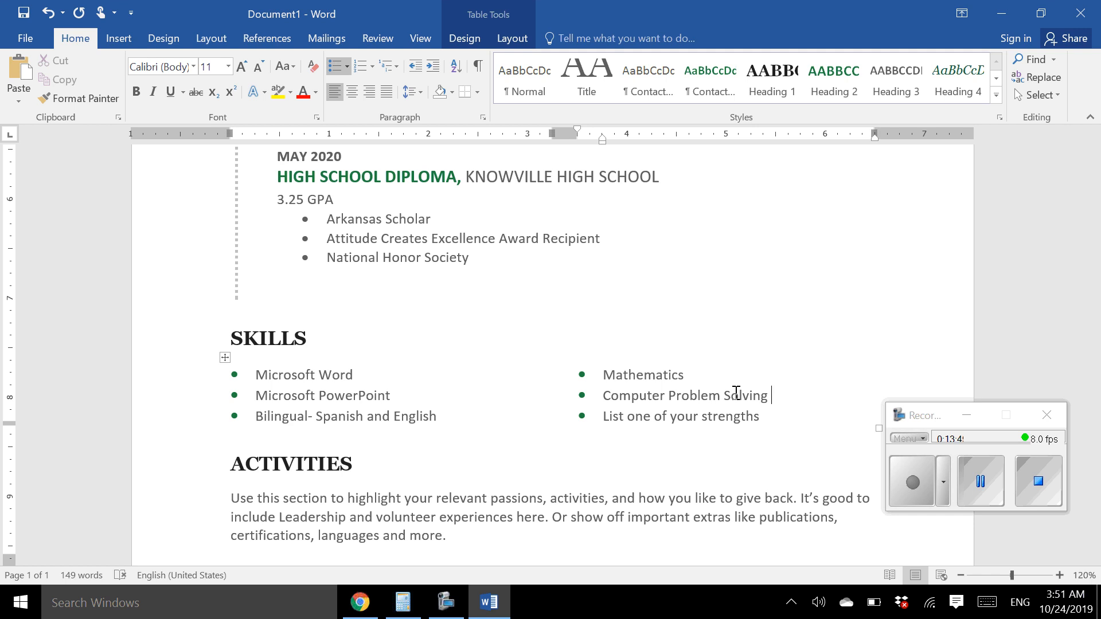
# Remove the unused third strengths placeholder and its bullet
pyautogui.click(717, 417)
pyautogui.press('BackSpace')
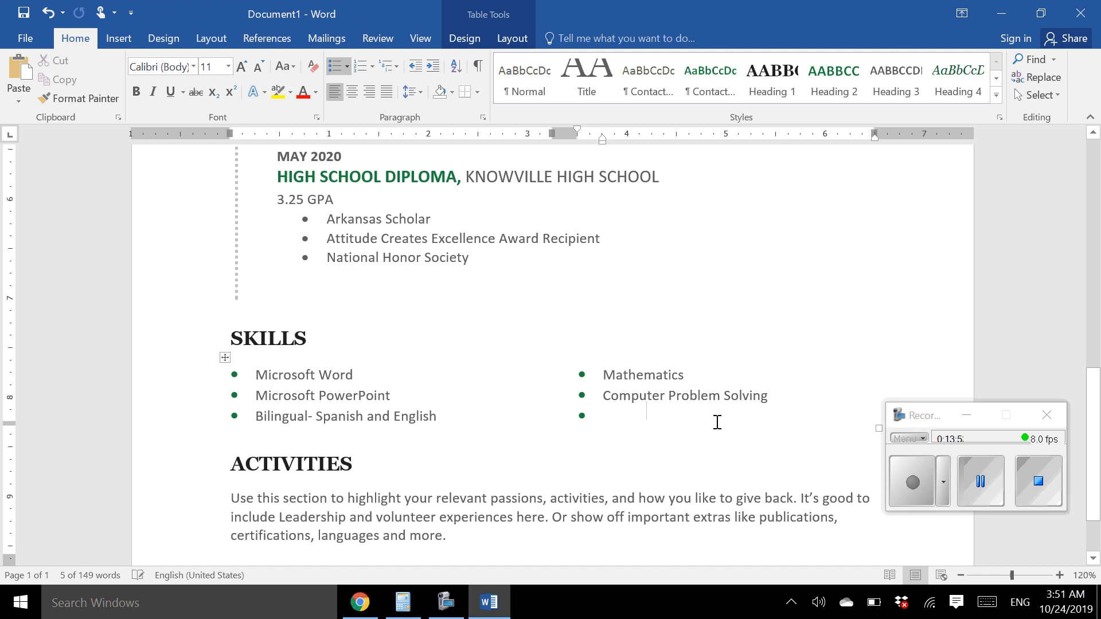
pyautogui.press('BackSpace')
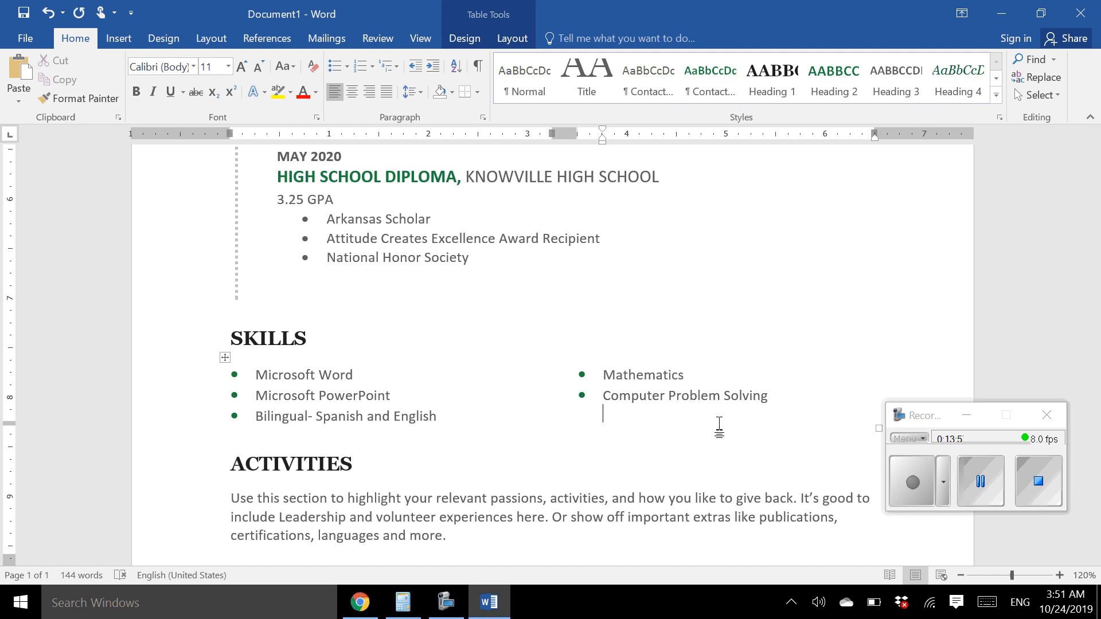
# Delete the ACTIVITIES heading together with its placeholder paragraph
pyautogui.scroll(-3, 719, 427)
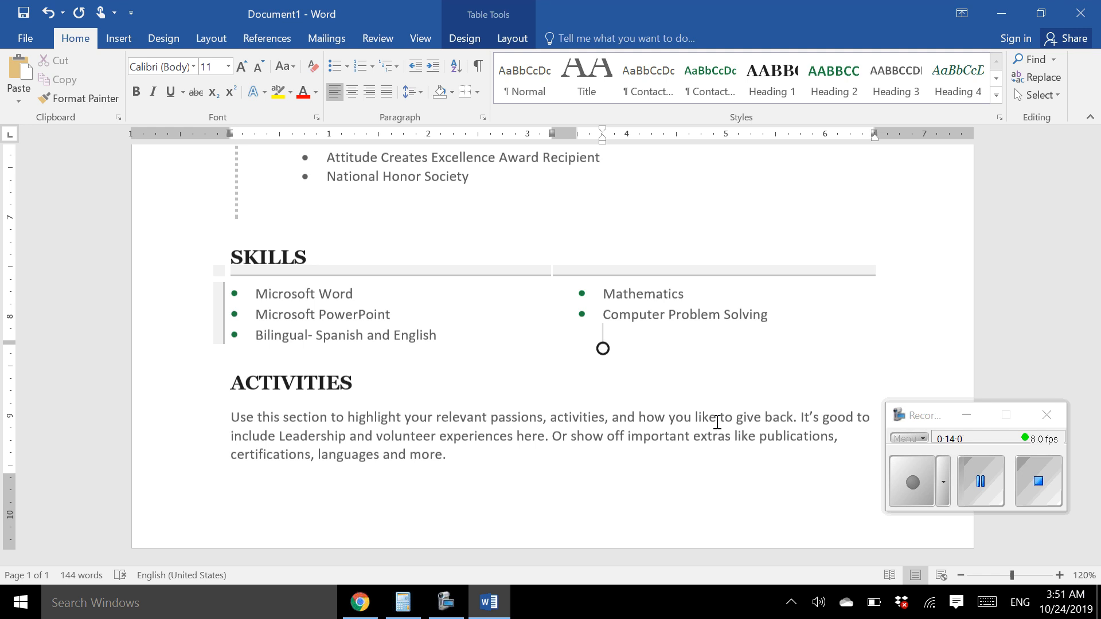
pyautogui.scroll(1, 717, 422)
pyautogui.scroll(-1, 716, 422)
pyautogui.scroll(2, 717, 422)
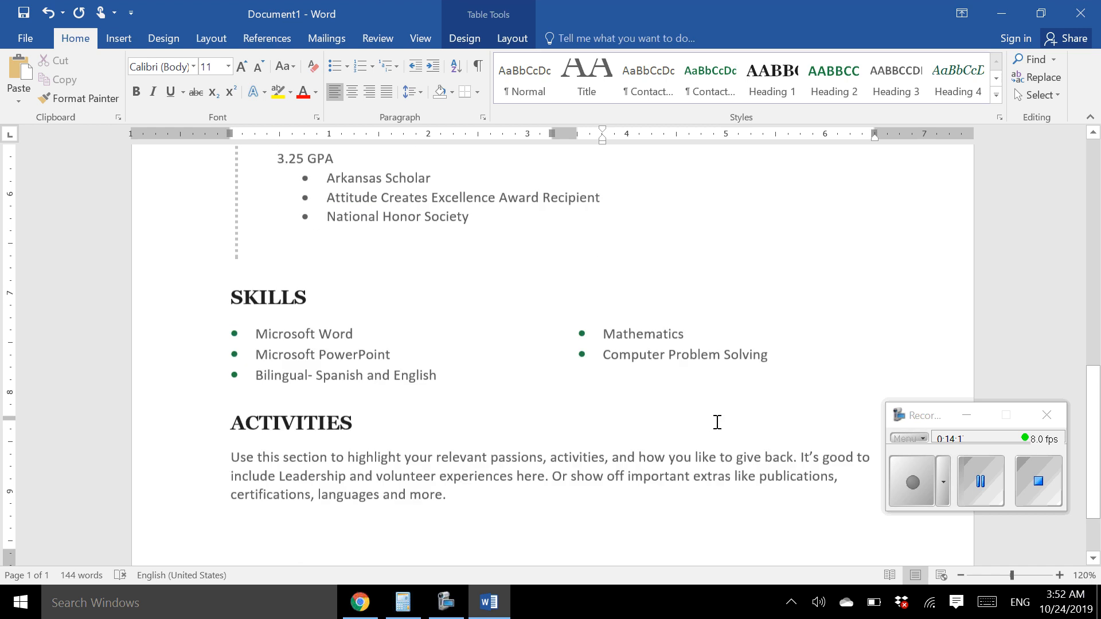
pyautogui.scroll(-2, 716, 423)
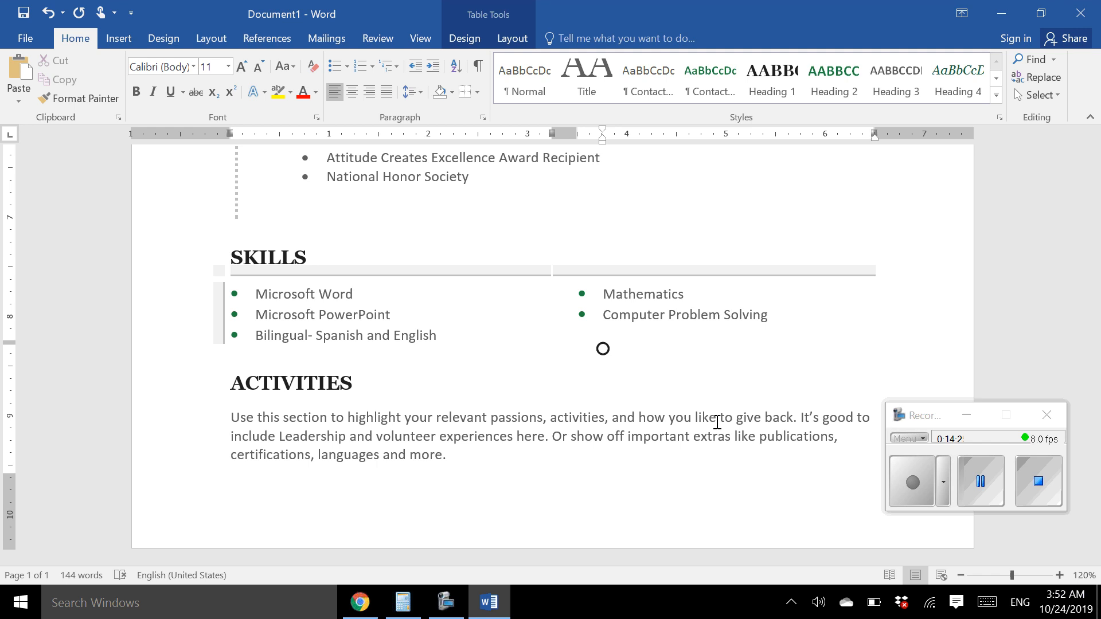
pyautogui.tripleClick(423, 442)
pyautogui.moveTo(423, 442); pyautogui.dragTo(266, 388)
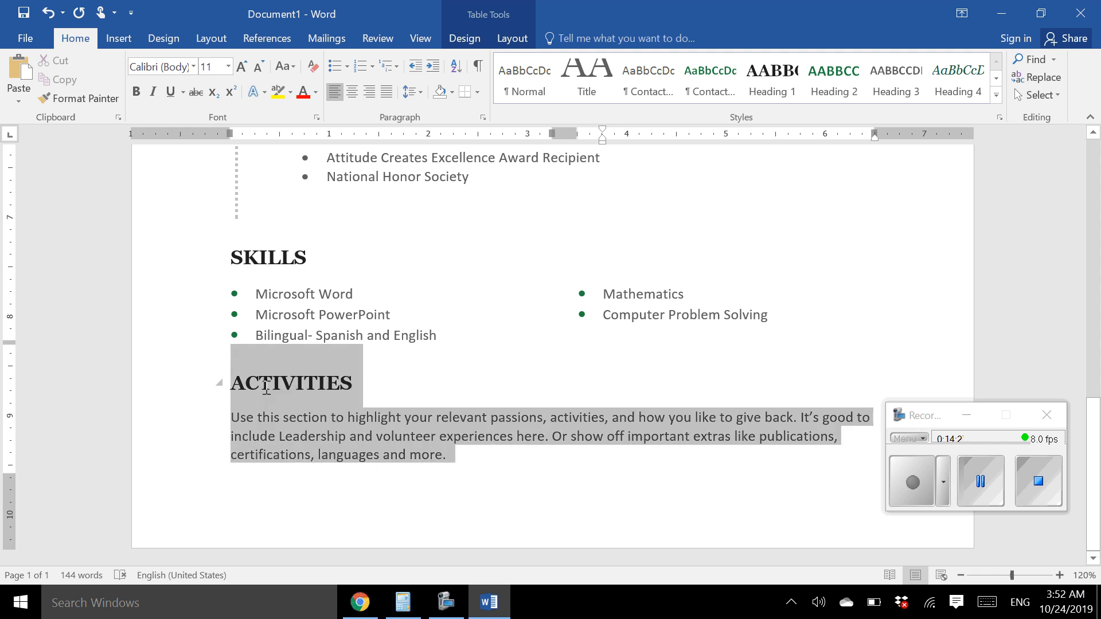
pyautogui.press('Delete')
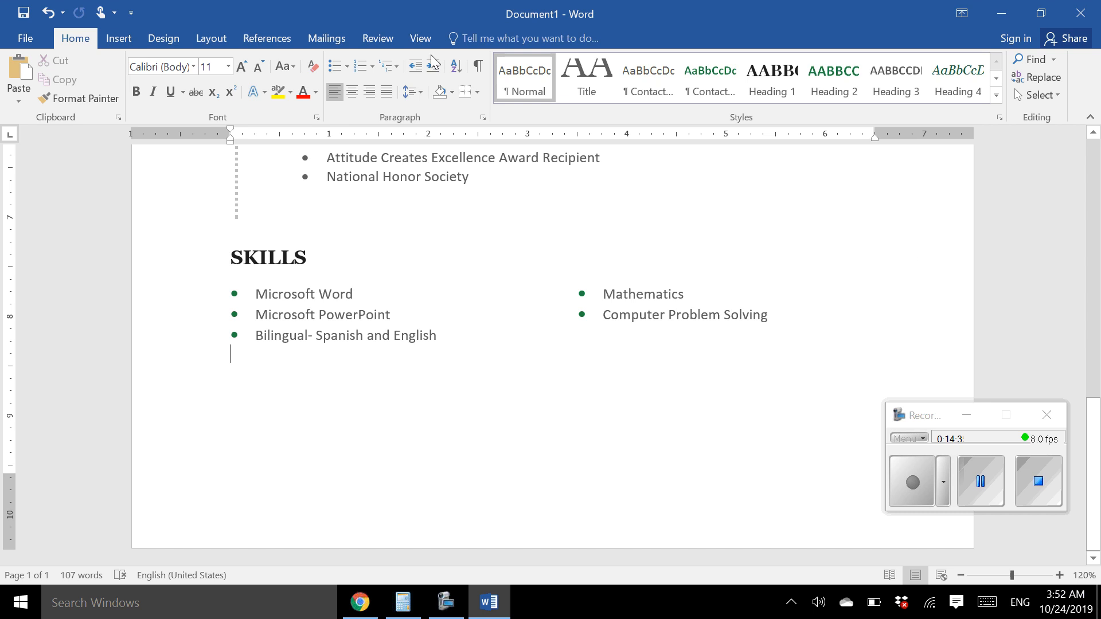
# Delete the empty table row between the Education entry and SKILLS
pyautogui.click(1005, 576)
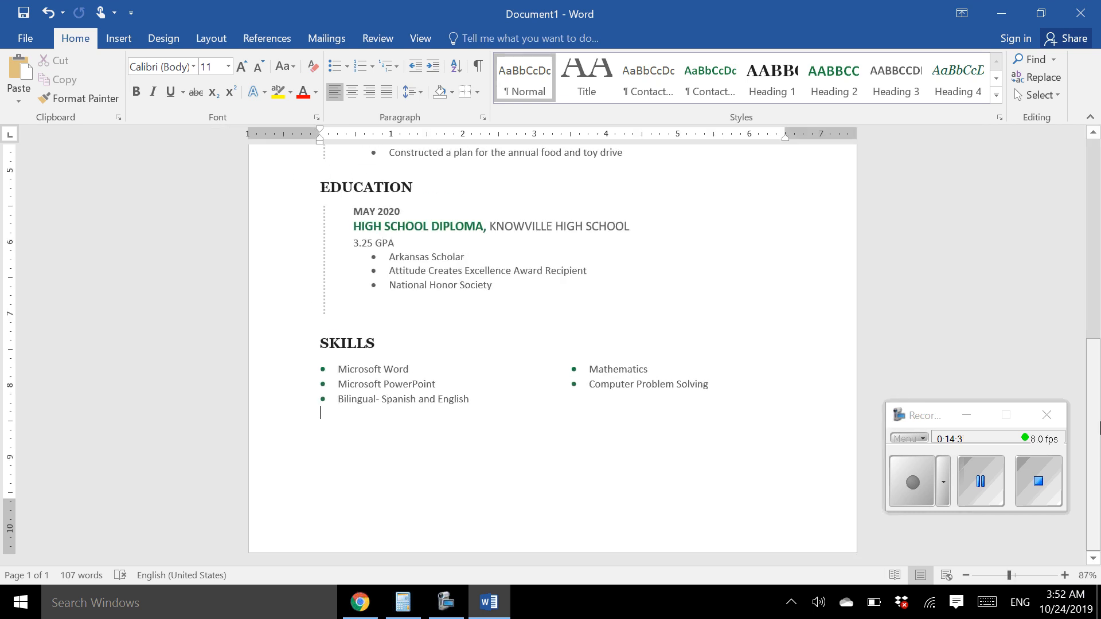
pyautogui.scroll(5, 1086, 304)
pyautogui.scroll(3, 1086, 298)
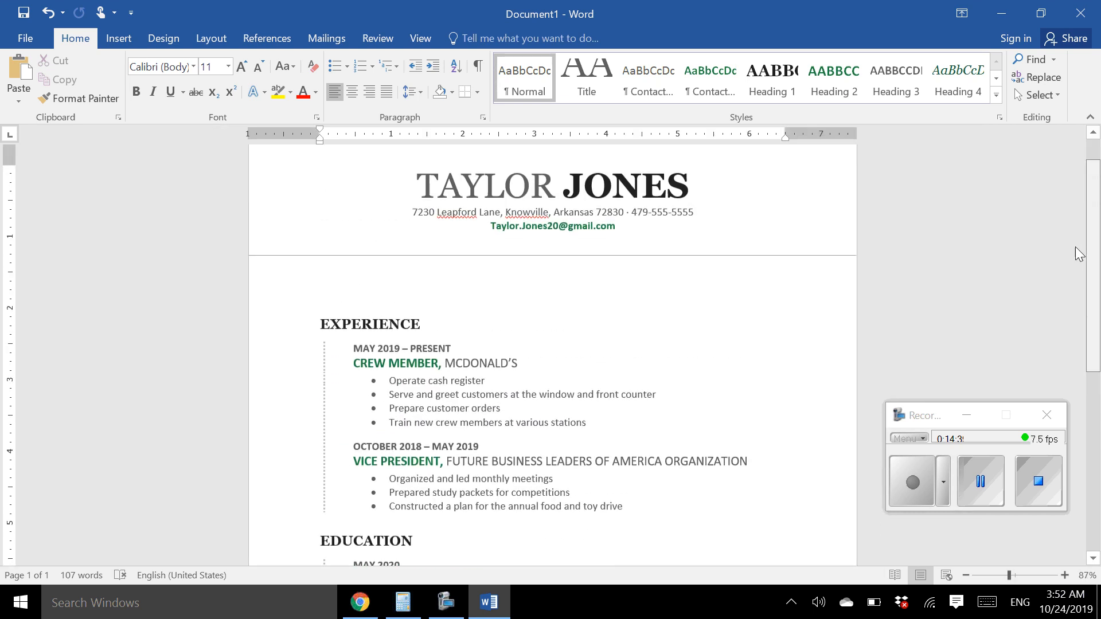
pyautogui.scroll(-8, 1074, 252)
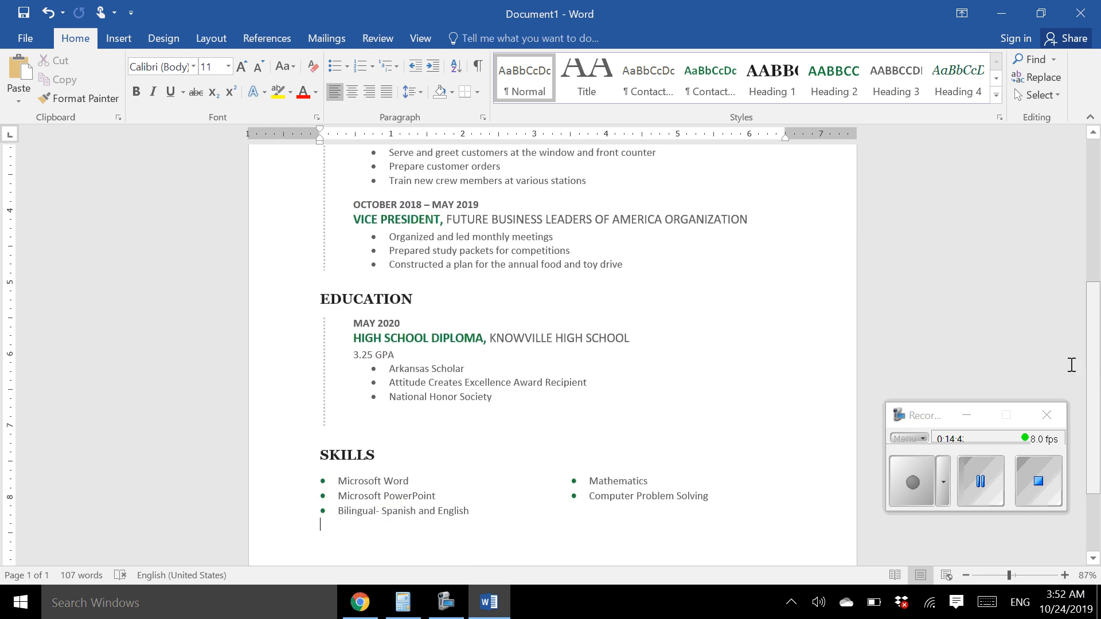
pyautogui.doubleClick(352, 431)
pyautogui.click(442, 427)
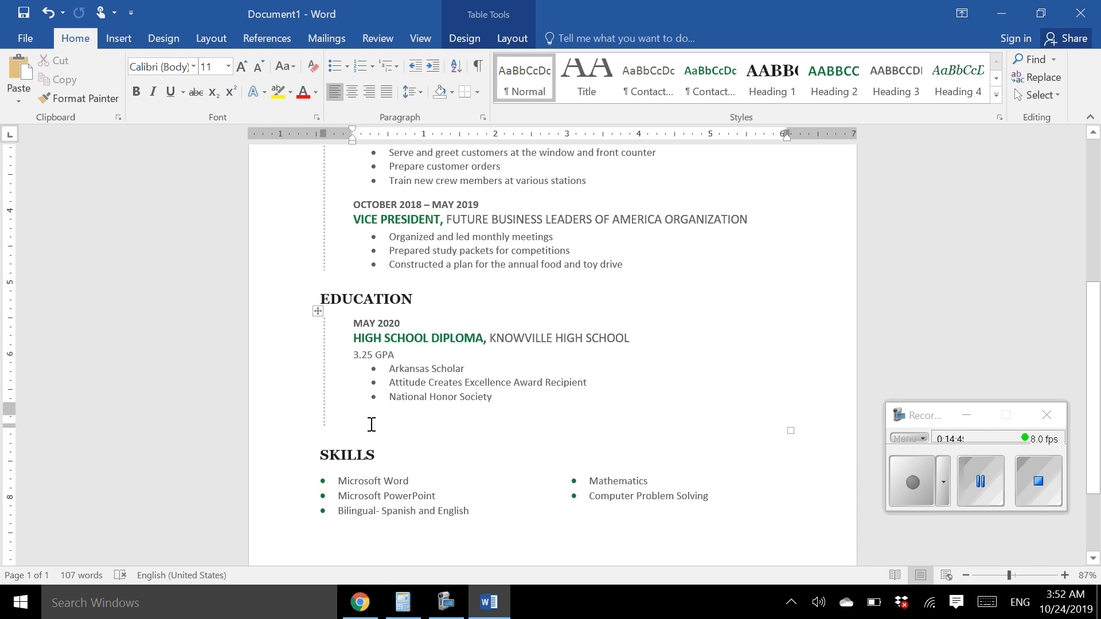
pyautogui.rightClick(372, 424)
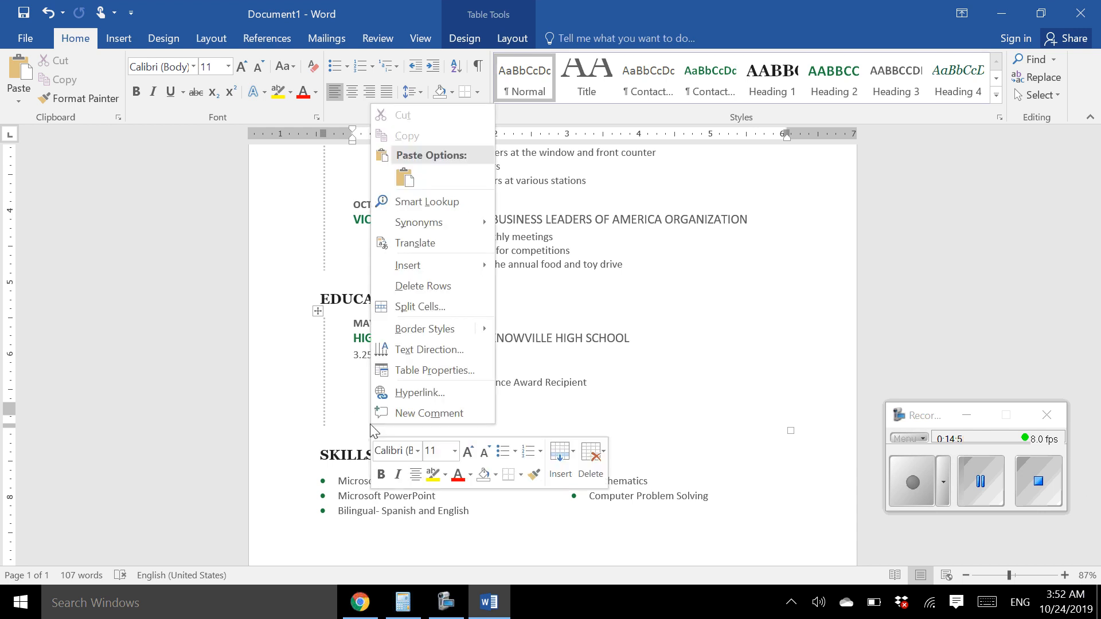
pyautogui.click(448, 285)
# Delete the empty table row above EXPERIENCE
pyautogui.scroll(5, 677, 396)
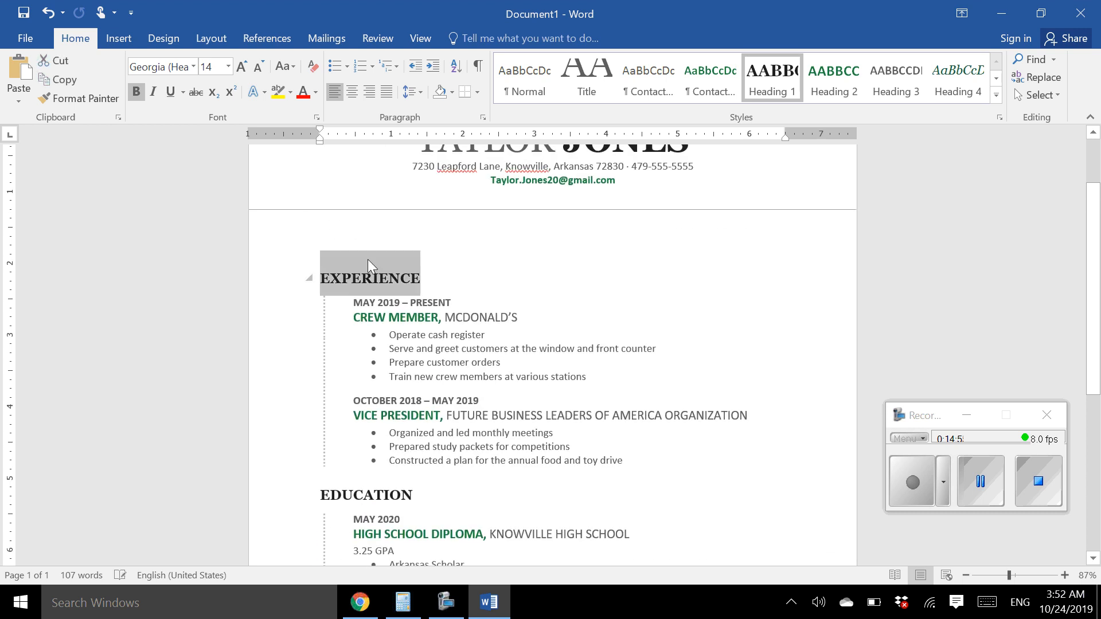
pyautogui.click(341, 241)
pyautogui.rightClick(341, 242)
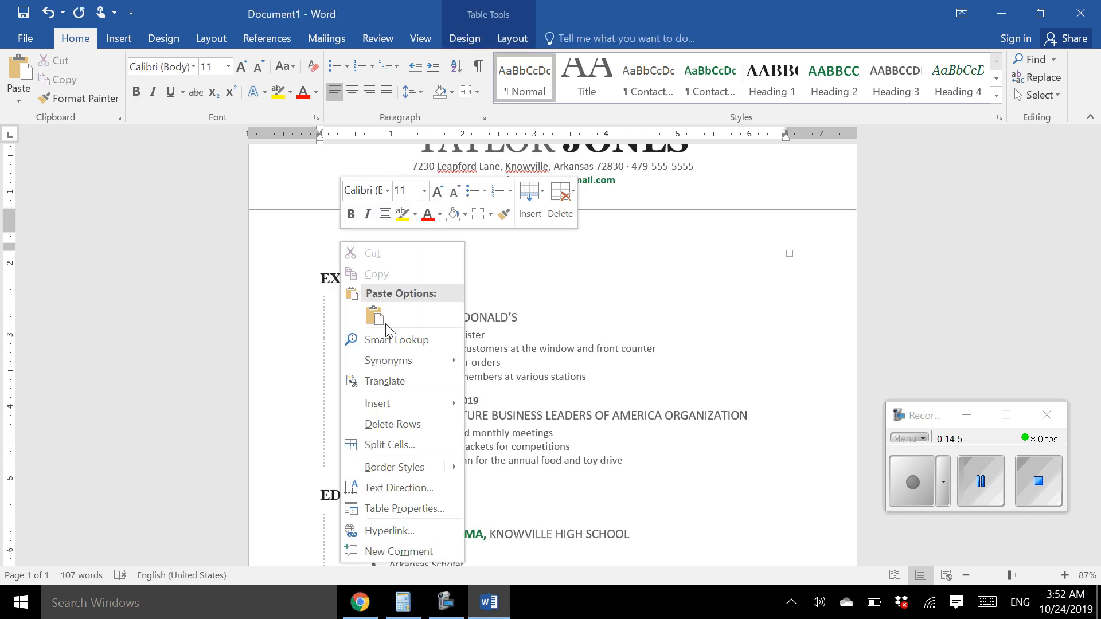
pyautogui.click(429, 425)
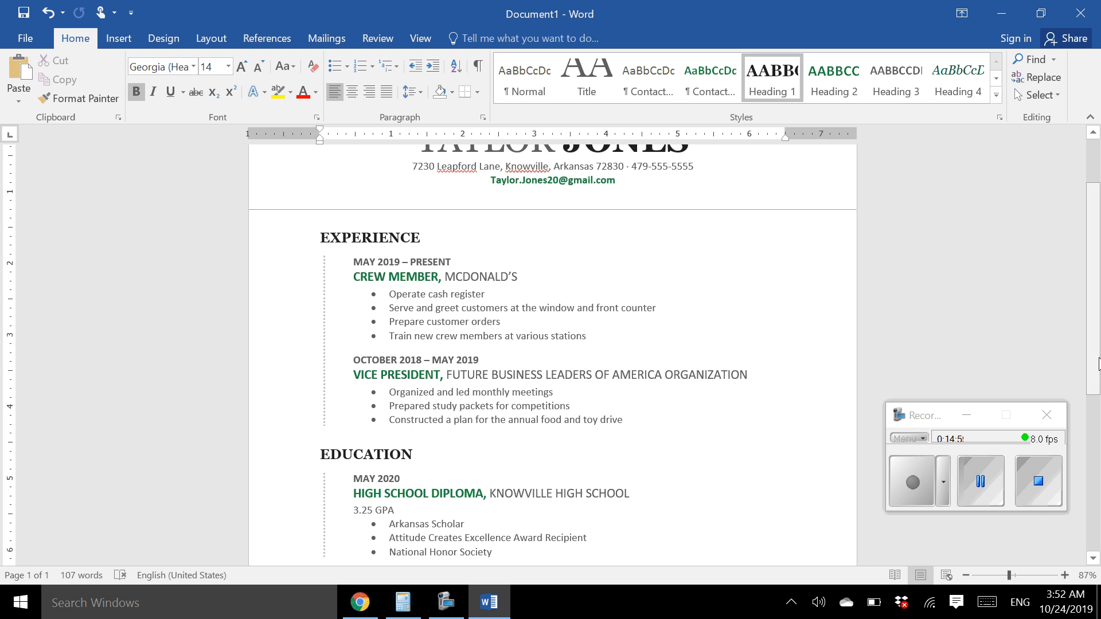
pyautogui.rightClick(1094, 251)
pyautogui.click(1094, 220)
pyautogui.moveTo(1093, 184); pyautogui.dragTo(1092, 153)
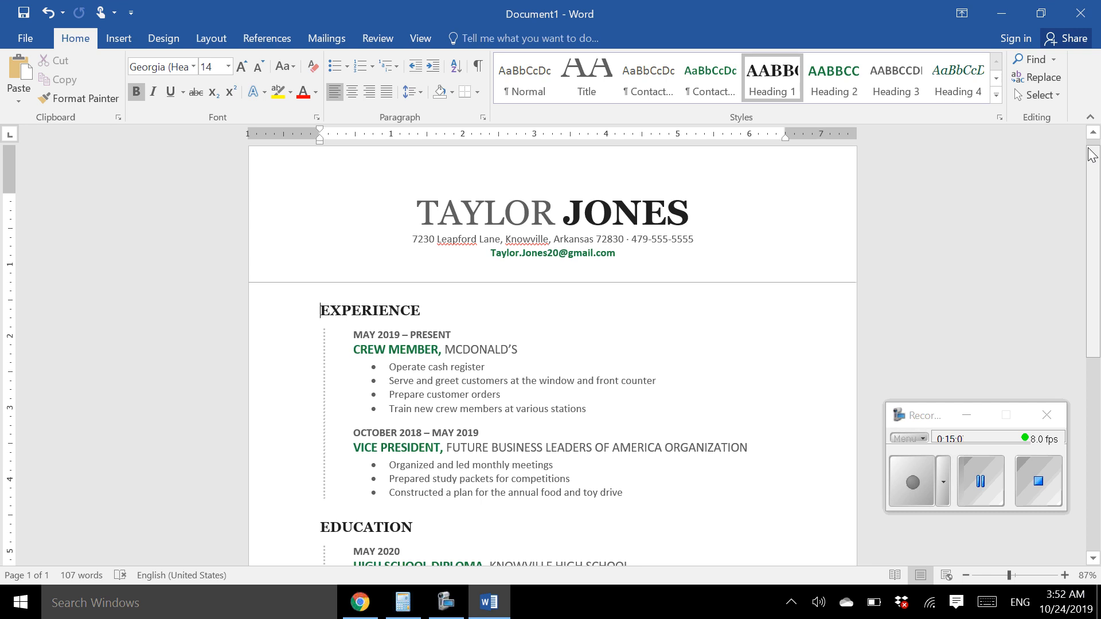
pyautogui.moveTo(1089, 148)
pyautogui.mouseDown()
pyautogui.moveTo(1096, 256)
pyautogui.moveTo(1097, 164)
pyautogui.mouseUp()
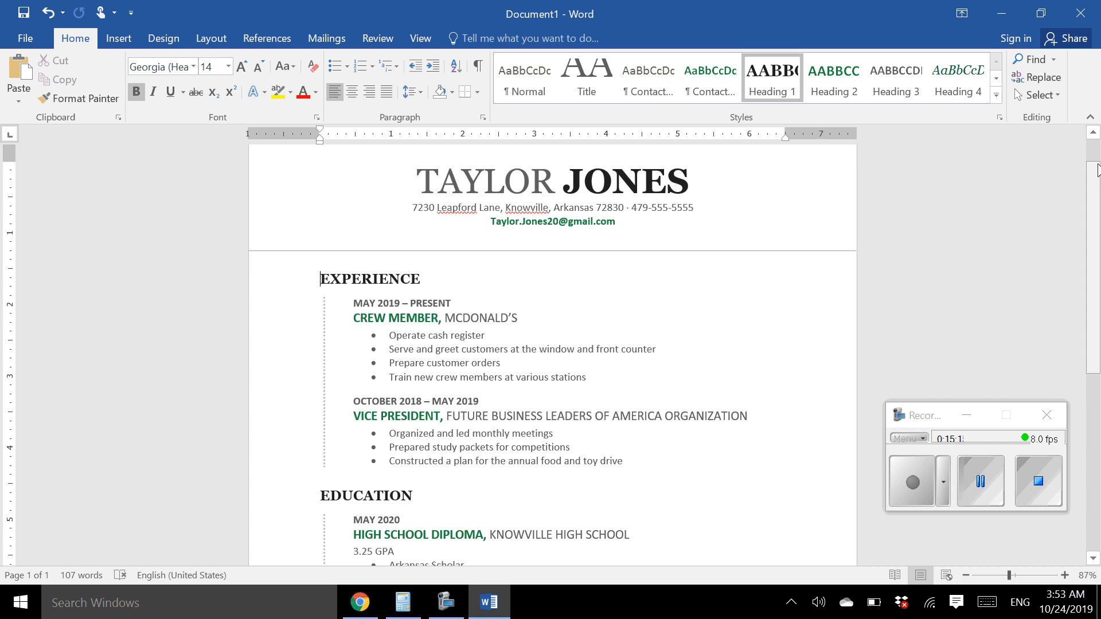
pyautogui.moveTo(1098, 164); pyautogui.dragTo(1098, 192)
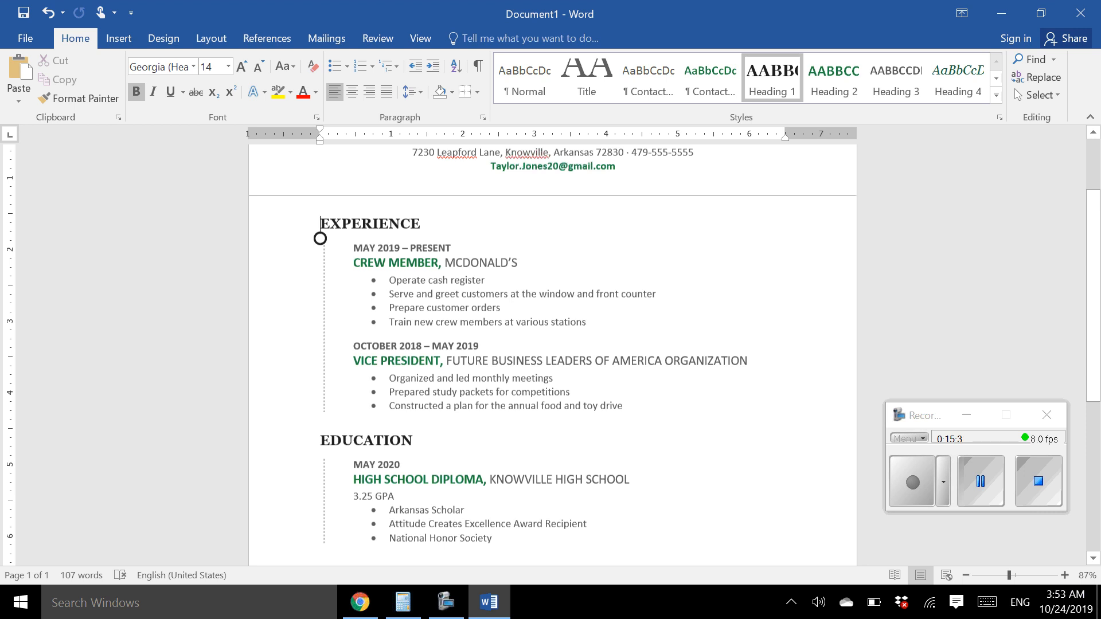
pyautogui.scroll(-5, 320, 238)
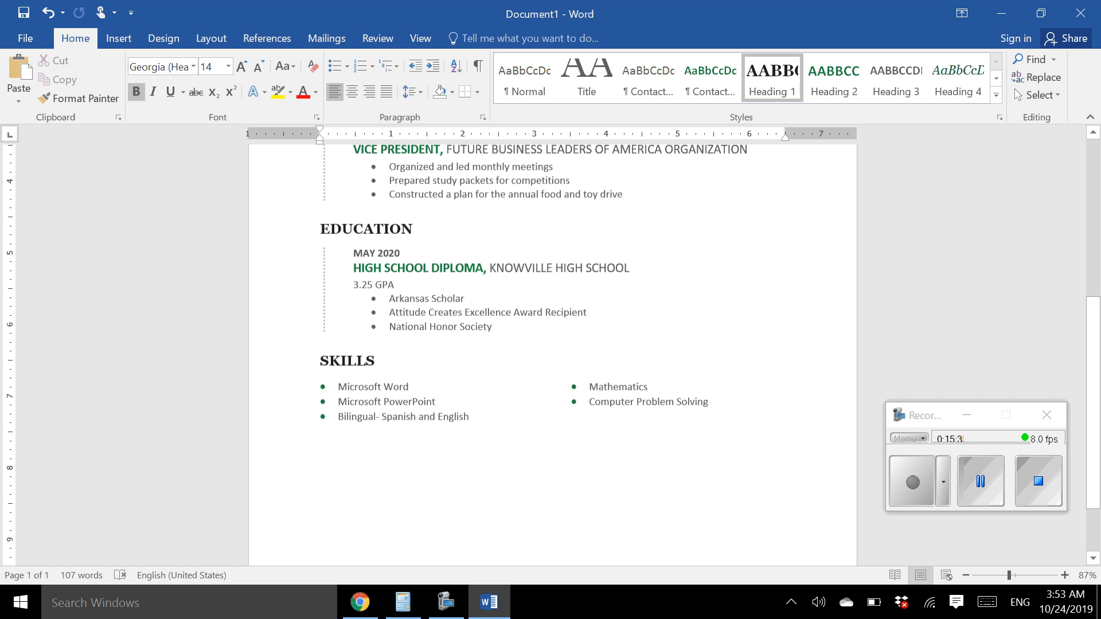
pyautogui.scroll(7, 320, 312)
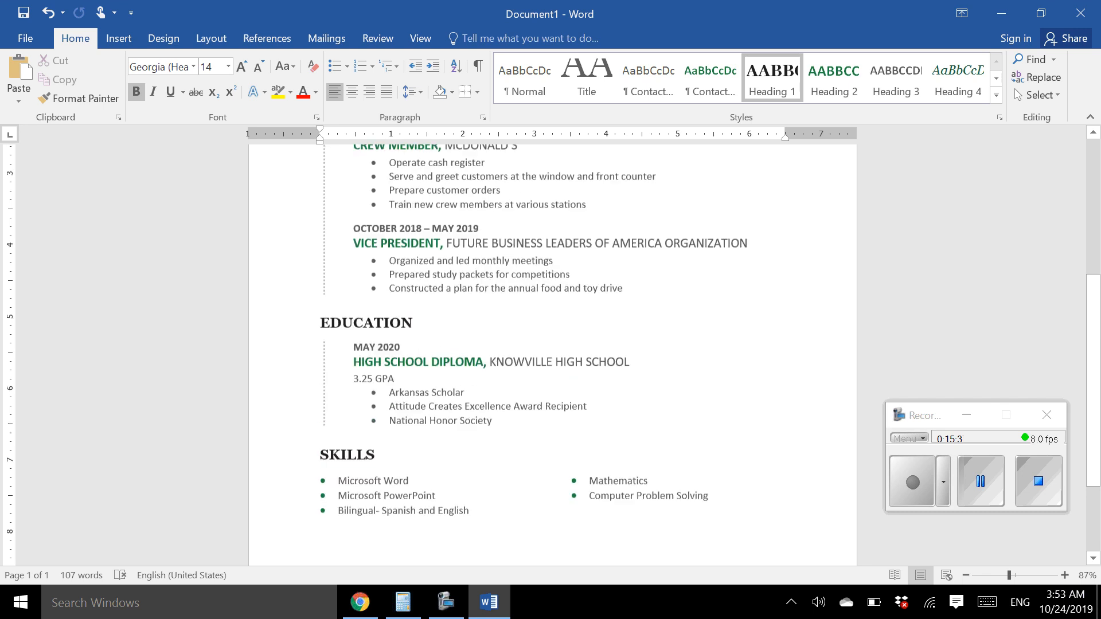
pyautogui.click(320, 313)
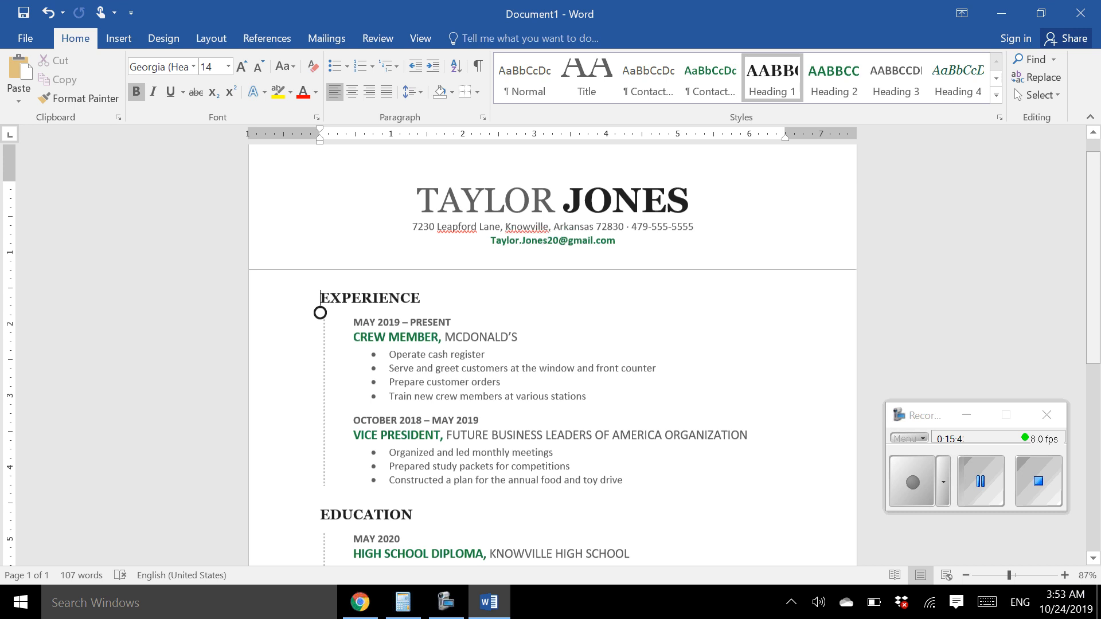
pyautogui.scroll(-3, 320, 312)
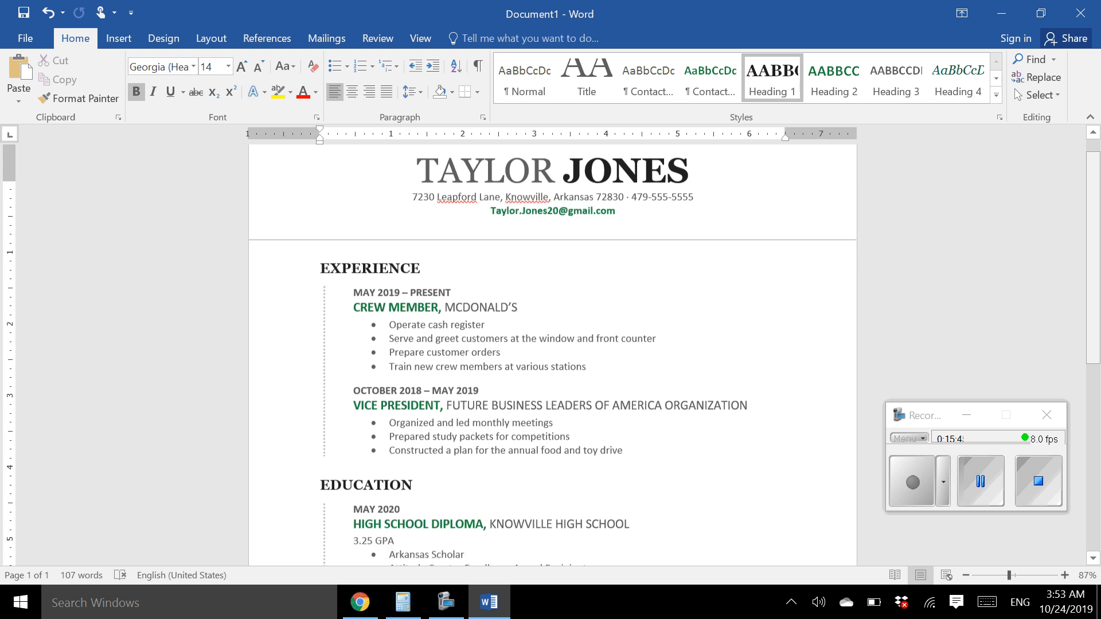